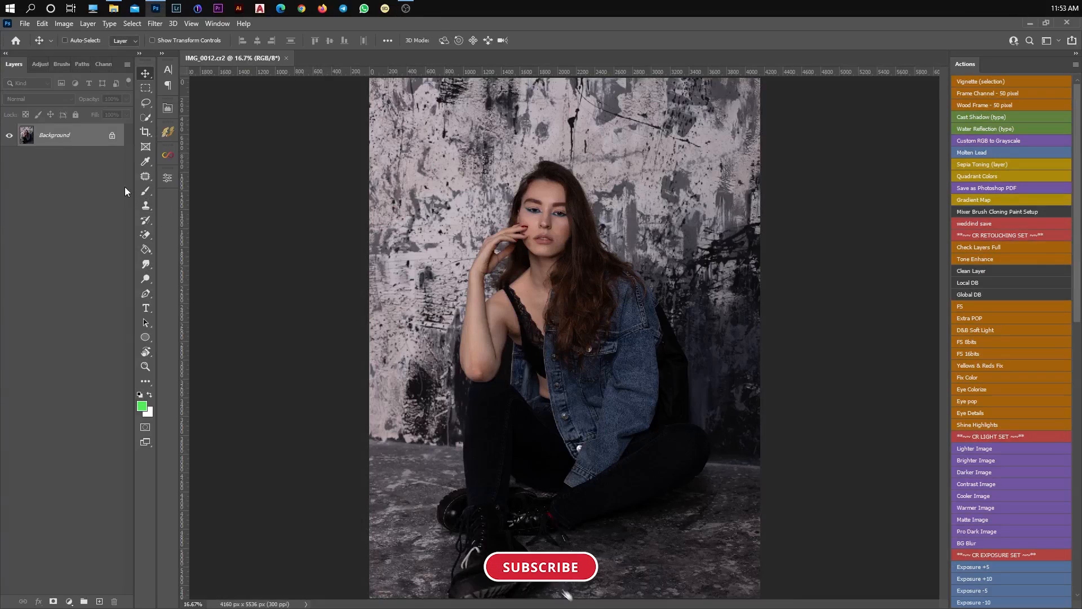
Duplicate the Background layer and inspect the skin on the model's face up close
key("ctrl+j")
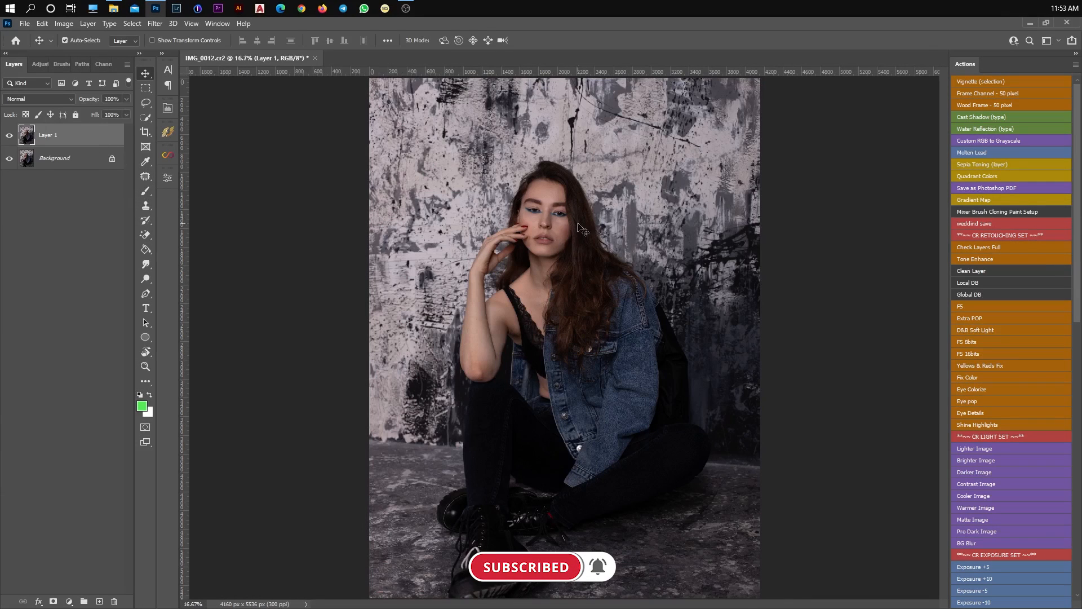
scroll(553, 209, "up", 8)
scroll(552, 212, "up", 5)
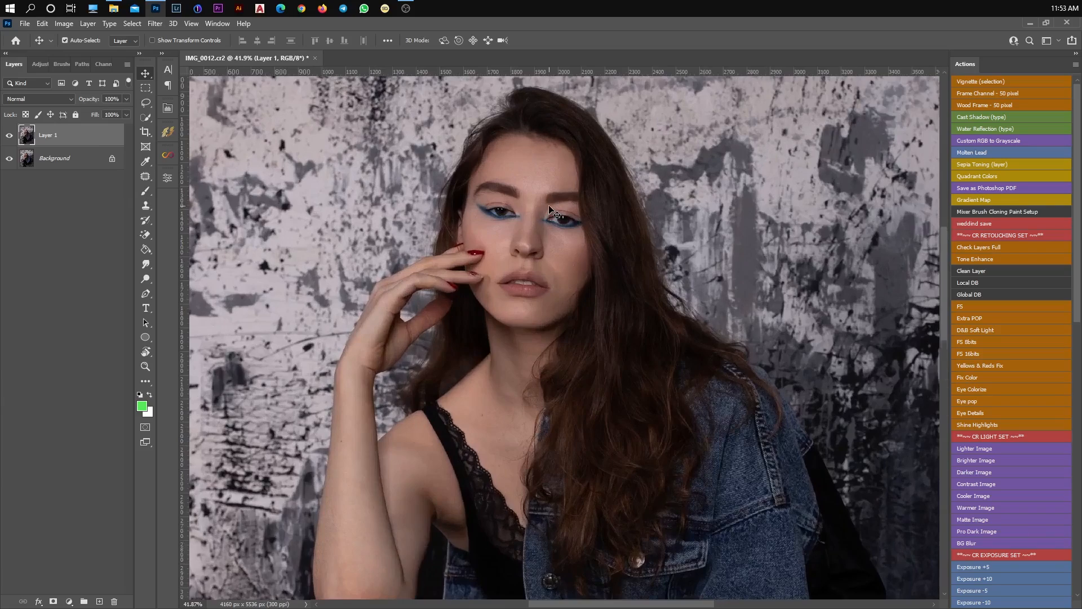
scroll(496, 209, "up", 2)
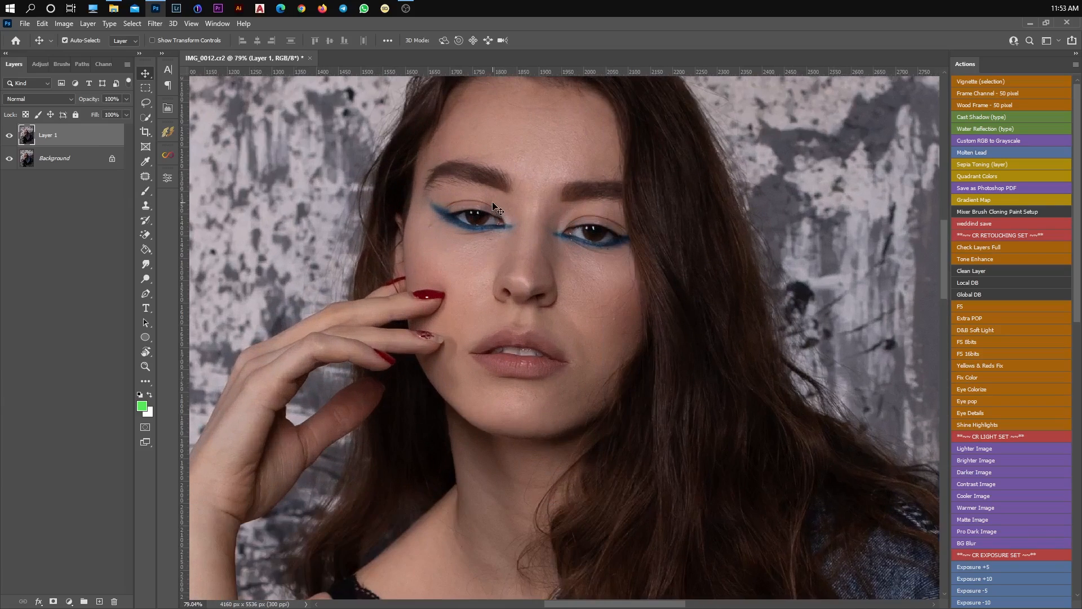
scroll(496, 211, "down", 3)
scroll(499, 218, "down", 4)
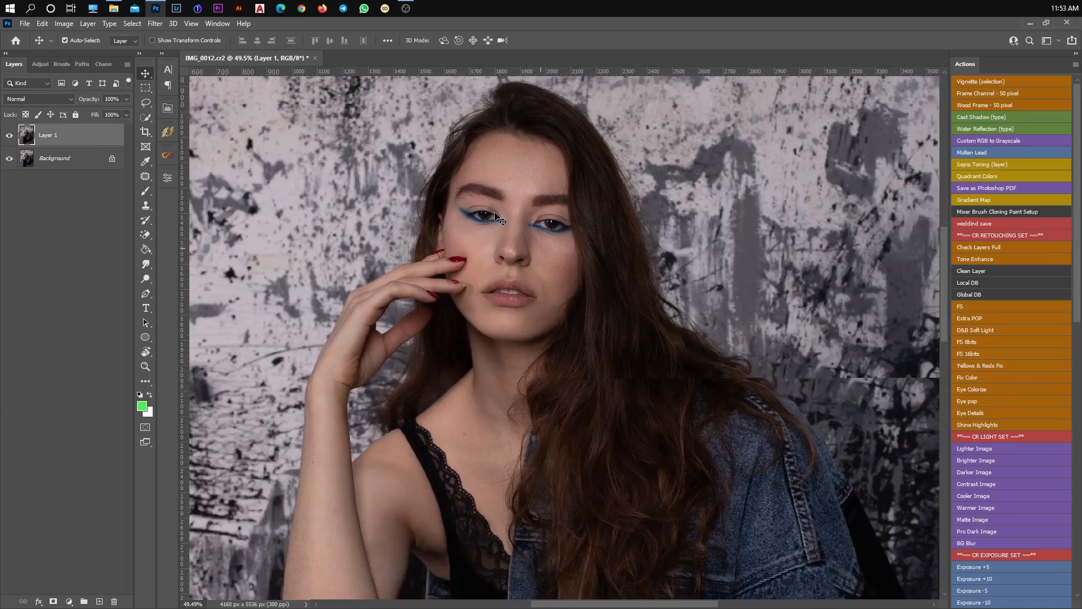
scroll(579, 285, "down", 2)
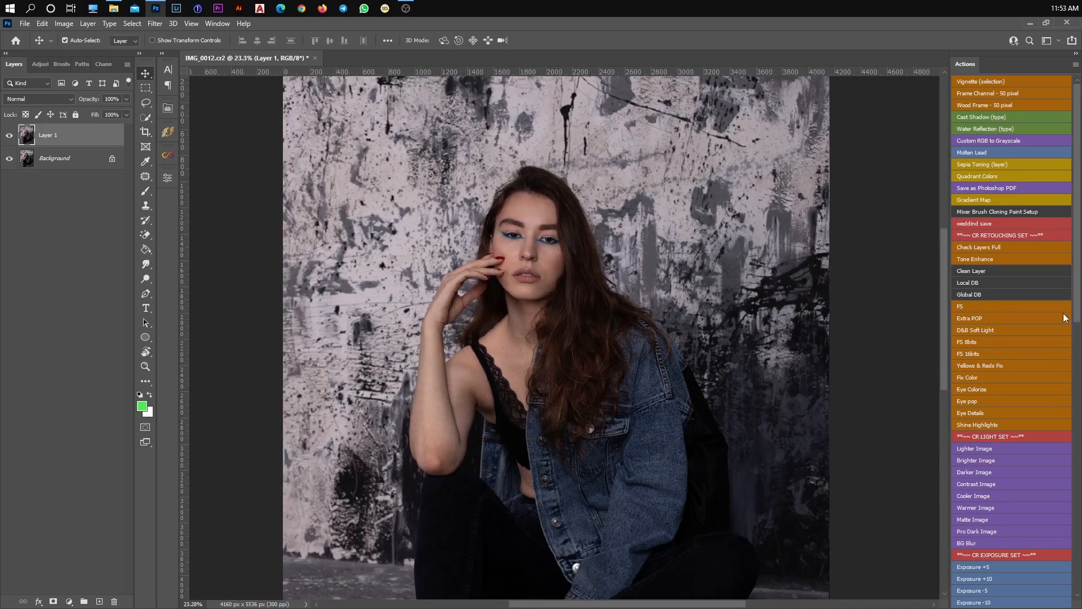
Run the Clean Layer action and select the Patch & Clone layer inside the group it creates
left_click(971, 273)
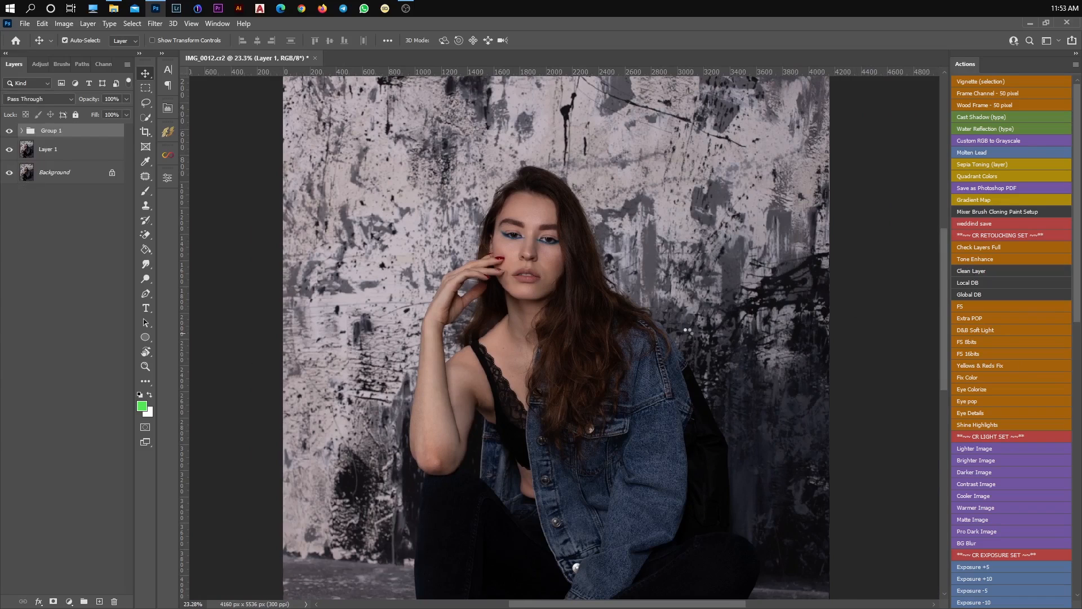
left_click(21, 131)
left_click(58, 175)
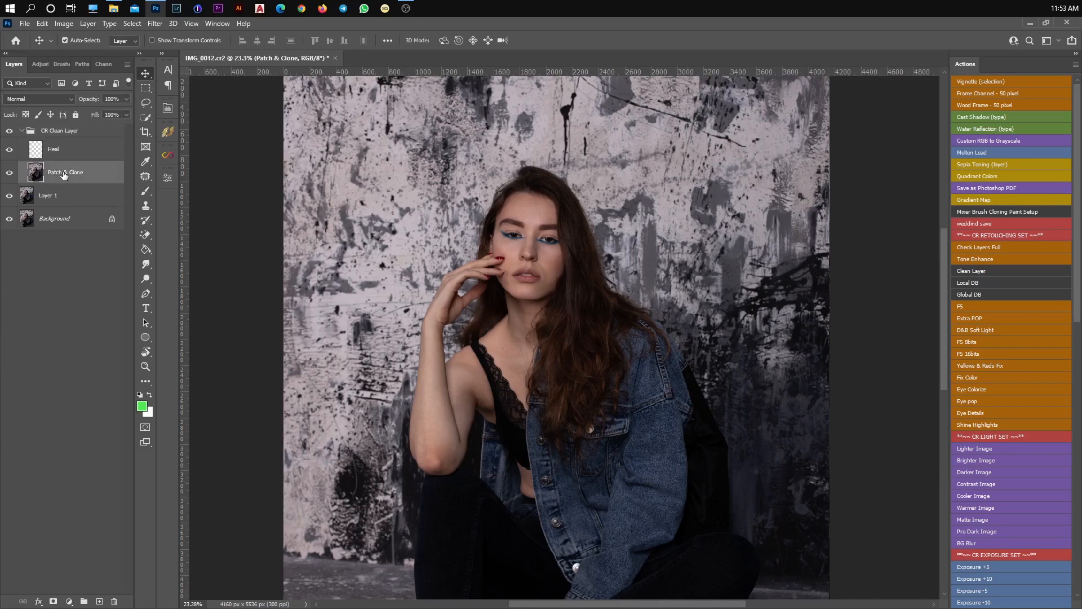
Remove the blemishes on the cheeks, around the nose and on the forehead with the Patch tool, sampling nearby clean skin
left_click(145, 176)
scroll(525, 248, "up", 4)
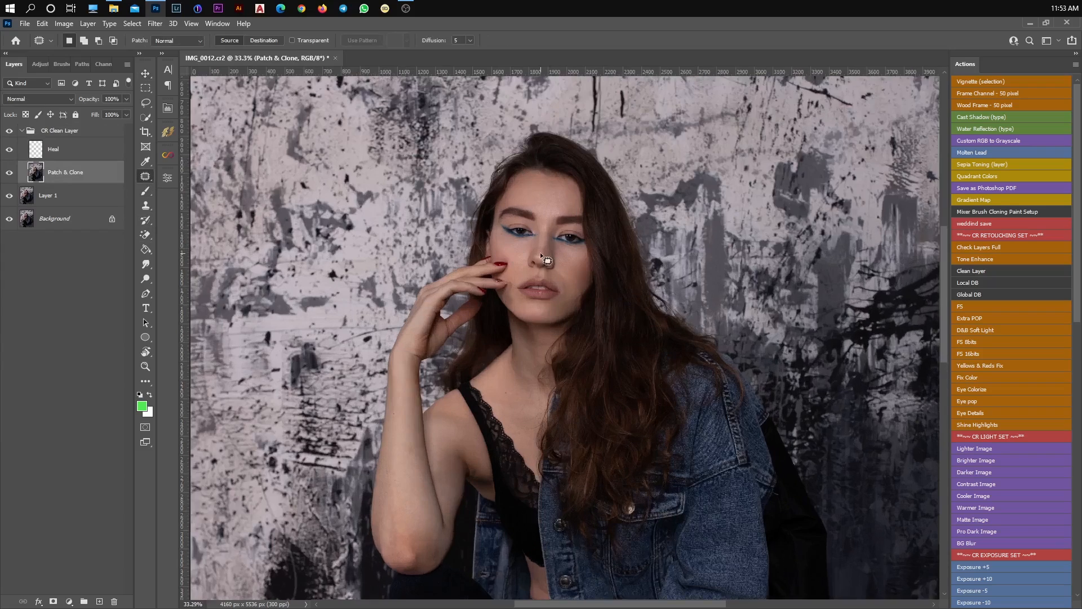
scroll(496, 232, "up", 5)
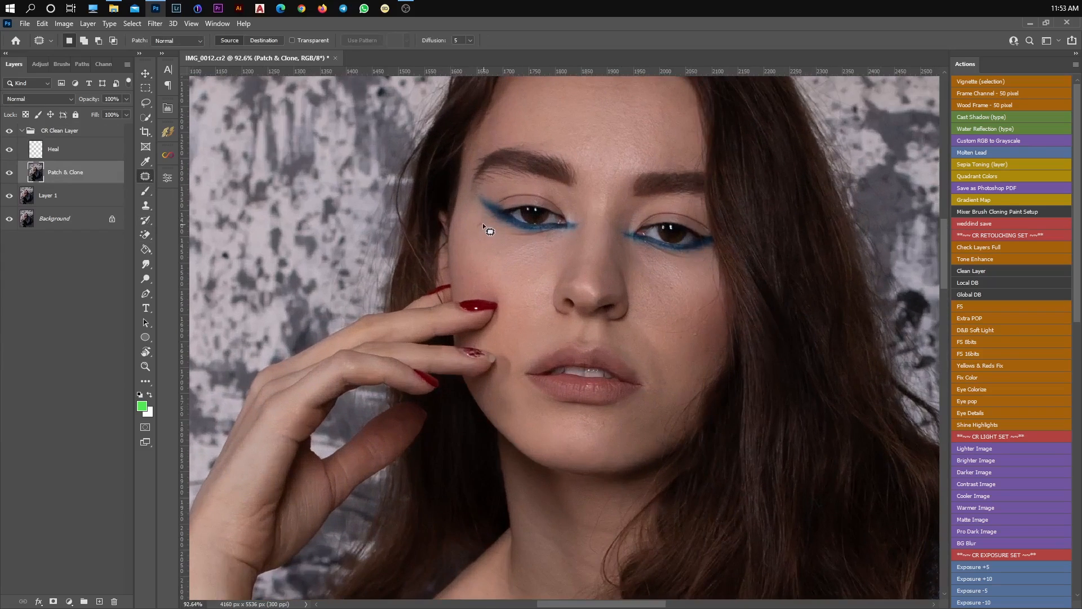
scroll(481, 221, "up", 3)
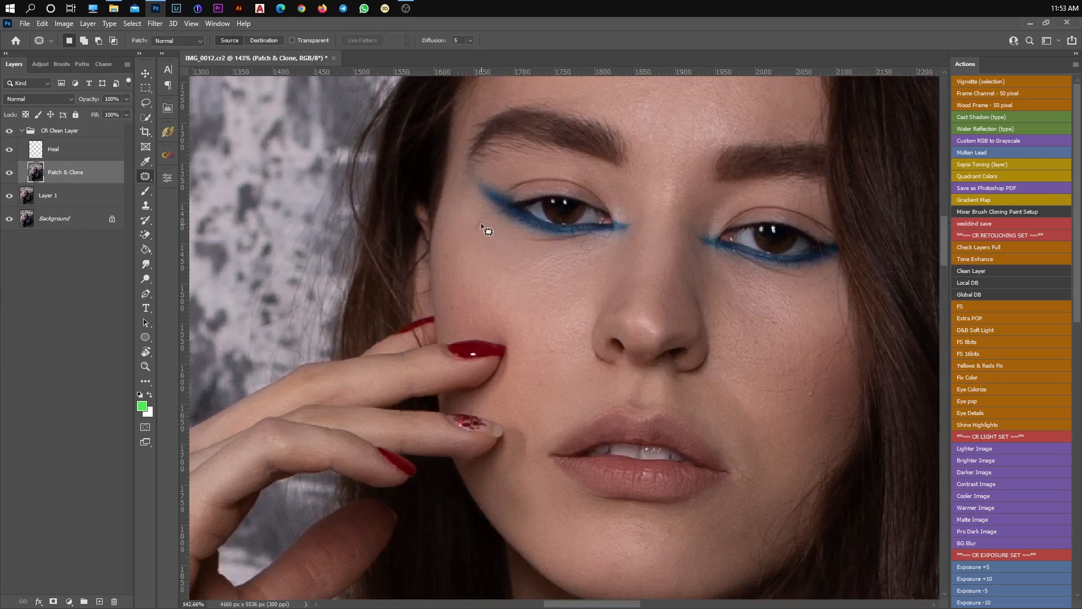
left_click_drag(475, 222, 493, 289)
mouse_move(832, 340)
left_mouse_down()
mouse_move(824, 370)
mouse_move(834, 342)
left_mouse_up()
left_click_drag(834, 356, 799, 331)
left_click_drag(550, 345, 559, 343)
left_click_drag(562, 338, 563, 305)
scroll(505, 352, "down", 3)
scroll(569, 171, "up", 2)
left_click_drag(671, 125, 681, 117)
Patch the spots on the neck and upper chest with nearby clean skin and clear the selection
scroll(623, 164, "down", 5)
scroll(581, 332, "up", 4)
mouse_move(586, 323)
left_mouse_down()
mouse_move(577, 332)
mouse_move(599, 321)
left_mouse_up()
mouse_move(615, 382)
left_mouse_down()
mouse_move(590, 416)
mouse_move(616, 387)
mouse_move(609, 324)
left_mouse_up()
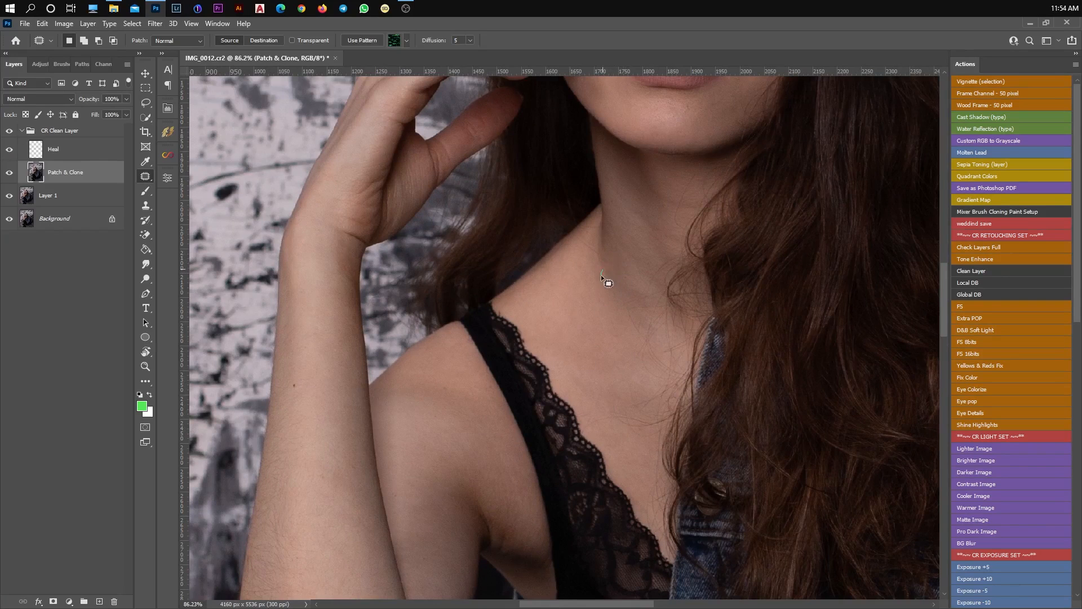
scroll(603, 285, "up", 2)
scroll(594, 384, "down", 1)
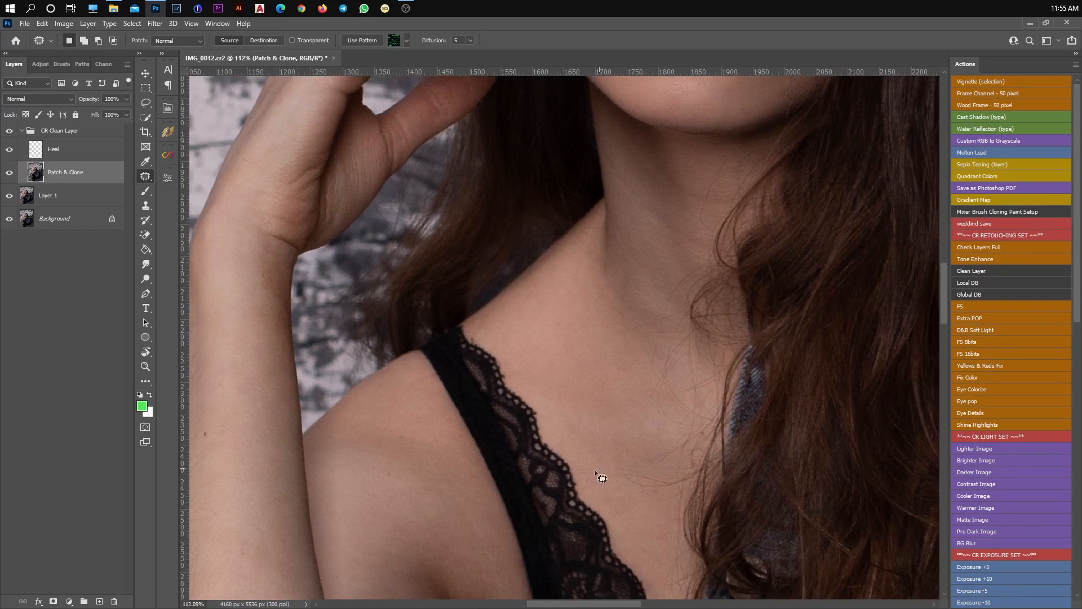
scroll(592, 404, "up", 1)
mouse_move(620, 435)
left_mouse_down()
mouse_move(633, 474)
mouse_move(608, 398)
left_mouse_up()
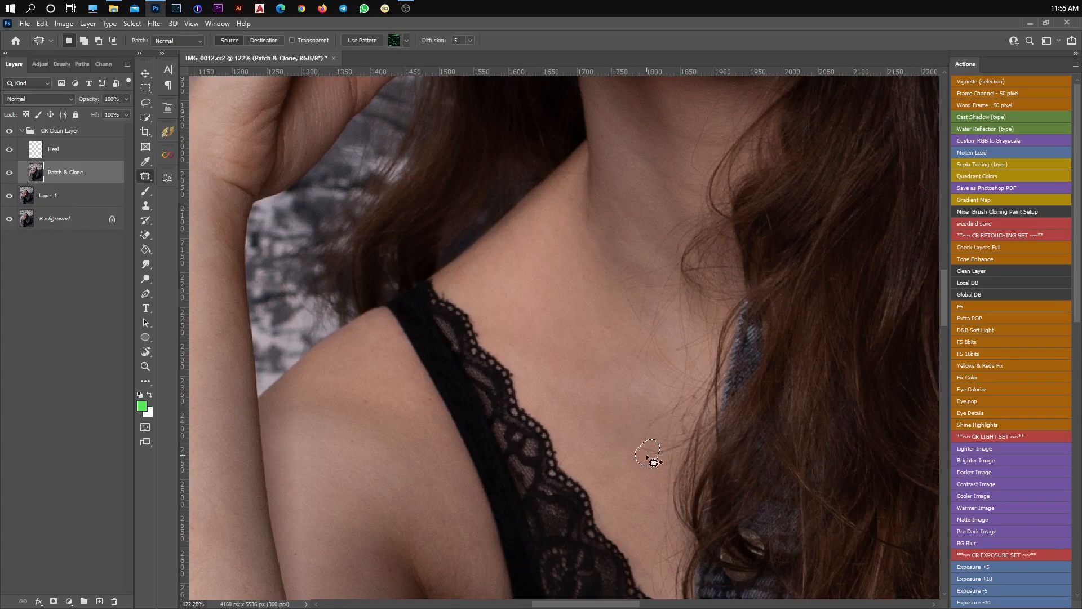
key("ctrl+d")
Patch the blemish on the bare shoulder with clean skin beside it and deselect
scroll(612, 406, "down", 1)
scroll(575, 372, "down", 2)
scroll(458, 374, "up", 1)
scroll(483, 430, "down", 1)
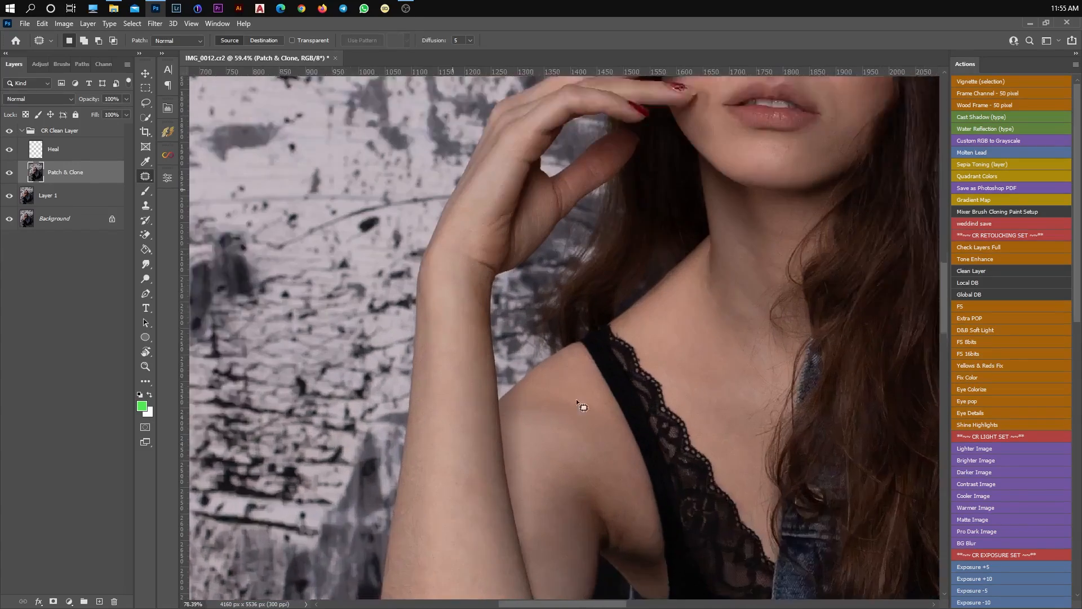
scroll(581, 411, "up", 1)
left_click_drag(575, 396, 560, 407)
key("ctrl+d")
Switch to the Move tool and collapse the CR Clean Layer group, leaving the whole photo in view
scroll(534, 394, "down", 5)
scroll(458, 253, "up", 4)
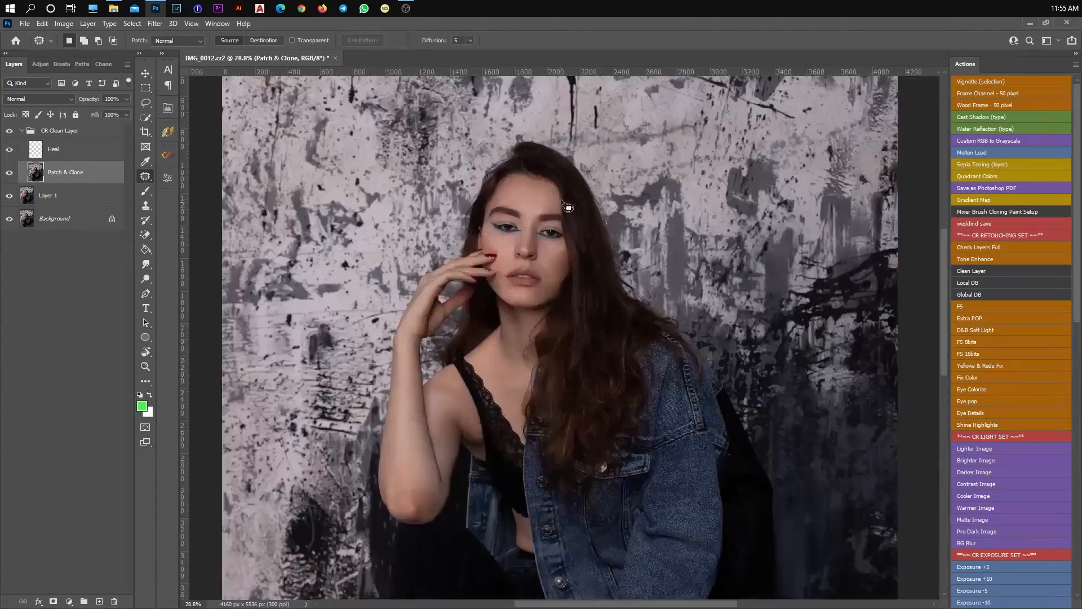
scroll(458, 253, "down", 3)
key("v")
scroll(776, 401, "down", 1)
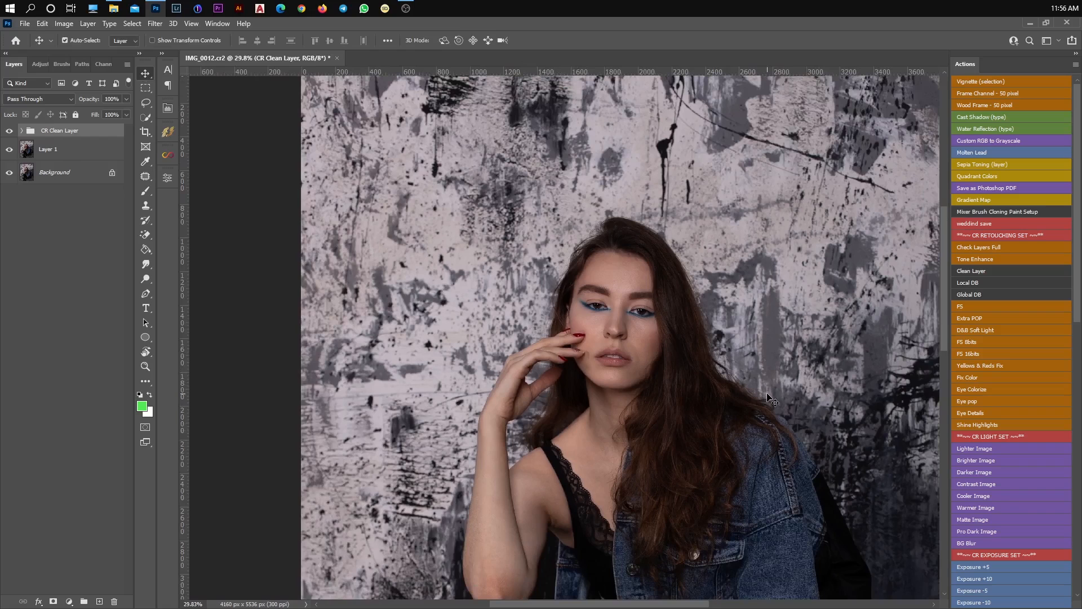
scroll(518, 328, "down", 2)
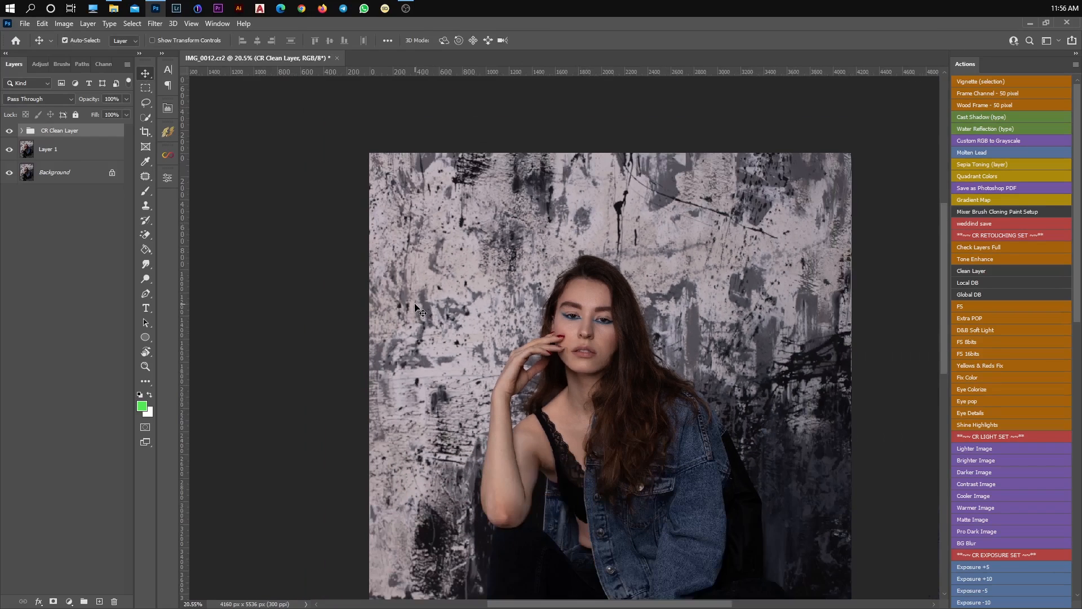
scroll(733, 327, "down", 2)
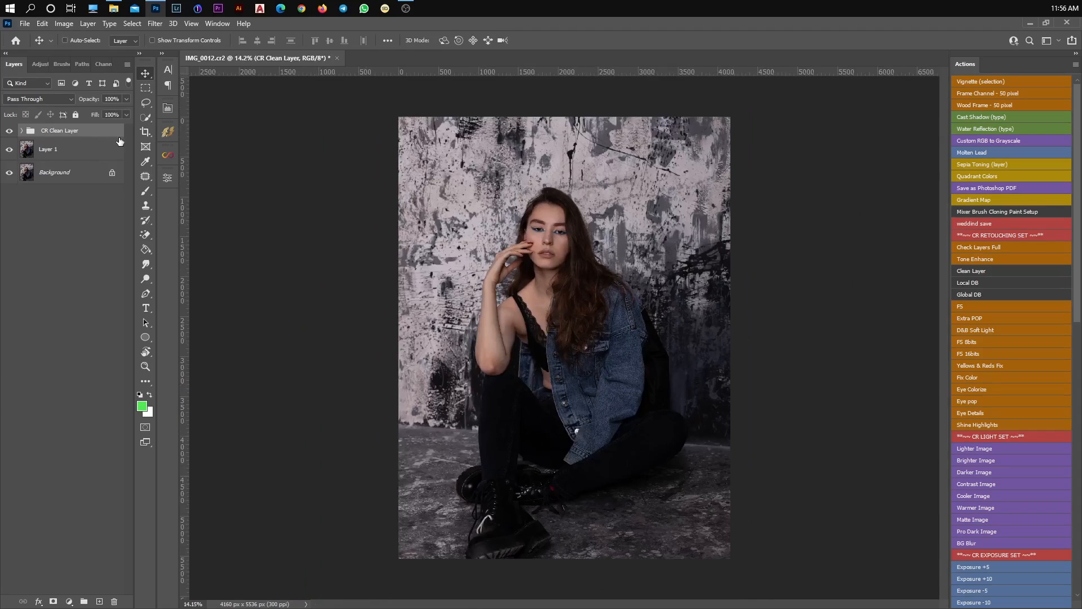
Stamp the visible layers into a new layer and generate its Frequency Separation group with slightly increased Surface Blur radius and threshold
key("ctrl+shift+alt+e")
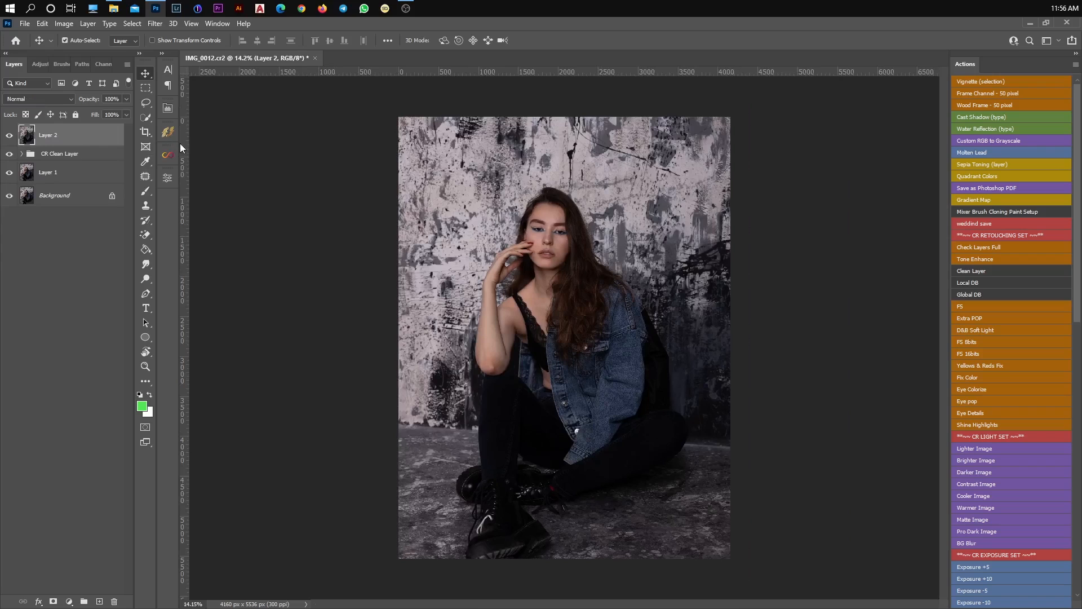
left_click(166, 135)
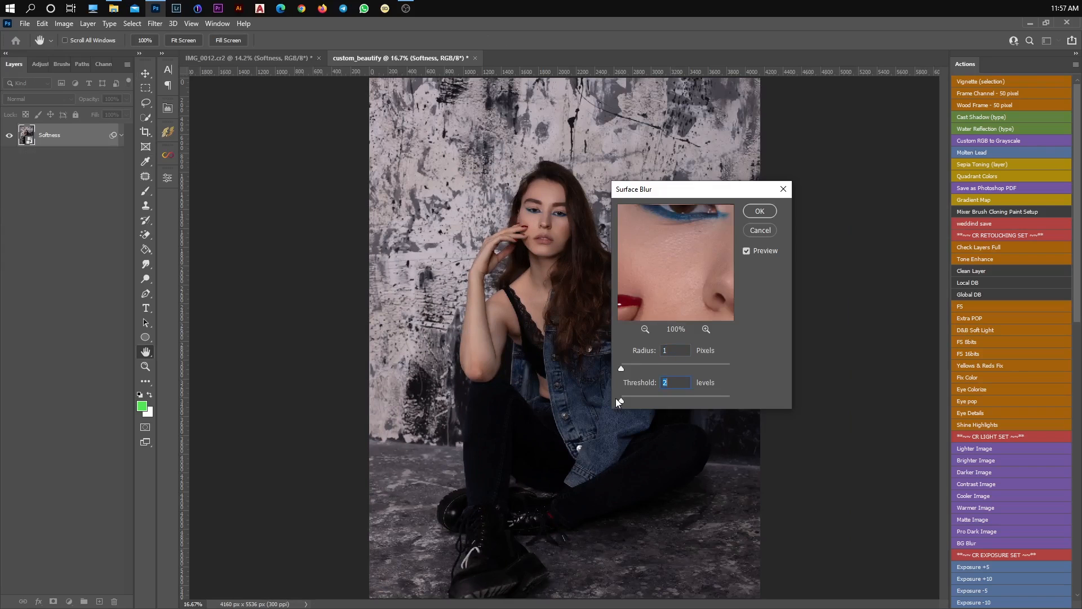
left_click(628, 397)
left_click(632, 396)
left_click(631, 398)
left_click(627, 367)
left_click_drag(627, 367, 631, 367)
left_click_drag(630, 399, 629, 399)
left_click(760, 211)
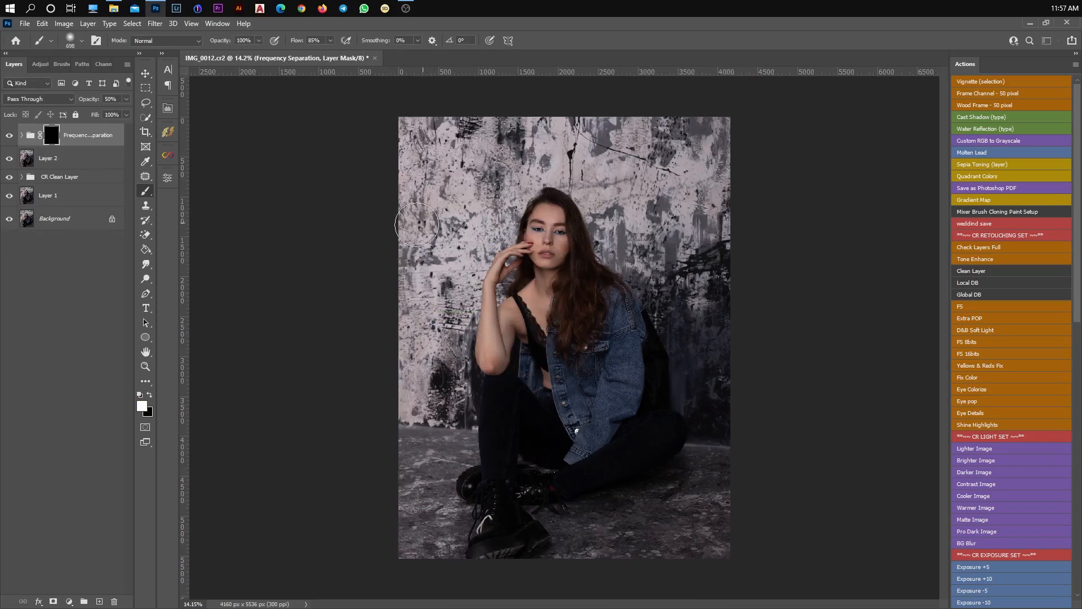
Reduce the soft round brush to 52 px for masking the facial skin
scroll(552, 208, "up", 5)
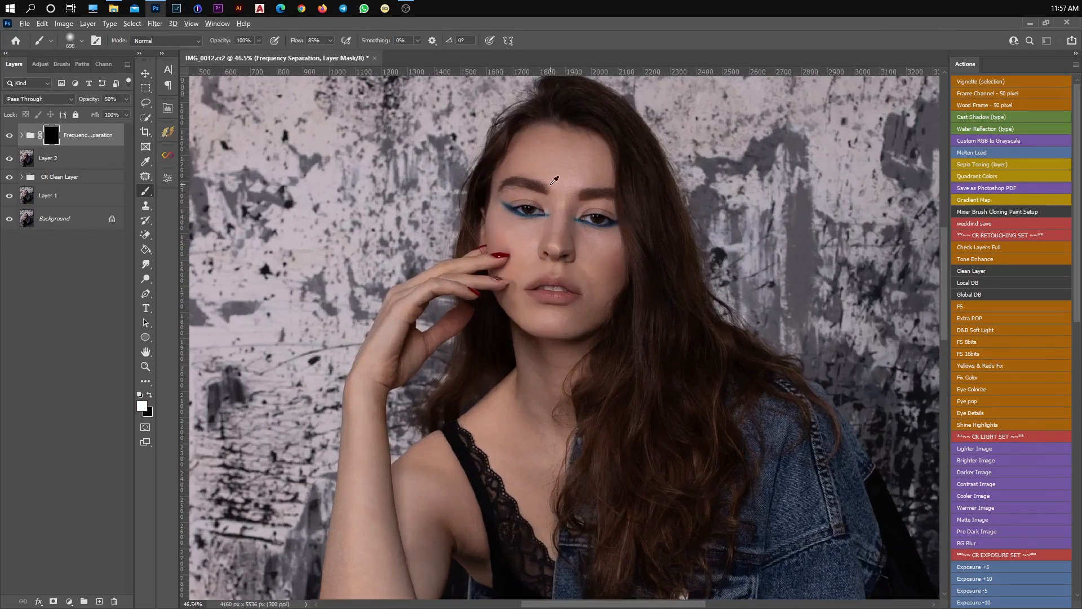
left_click_drag(555, 180, 470, 195)
scroll(556, 161, "up", 2)
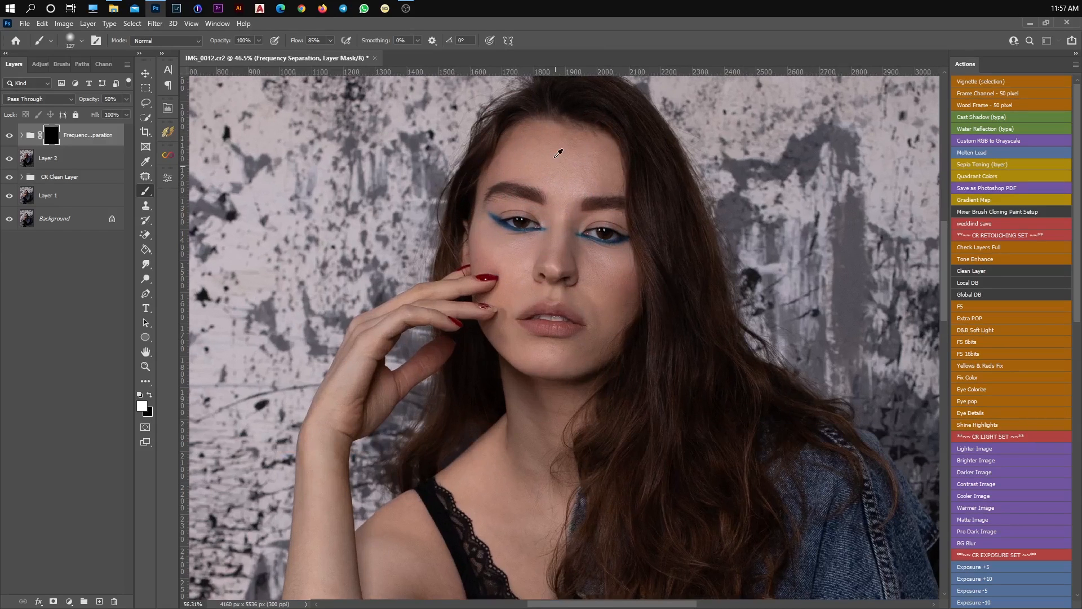
right_click(564, 161)
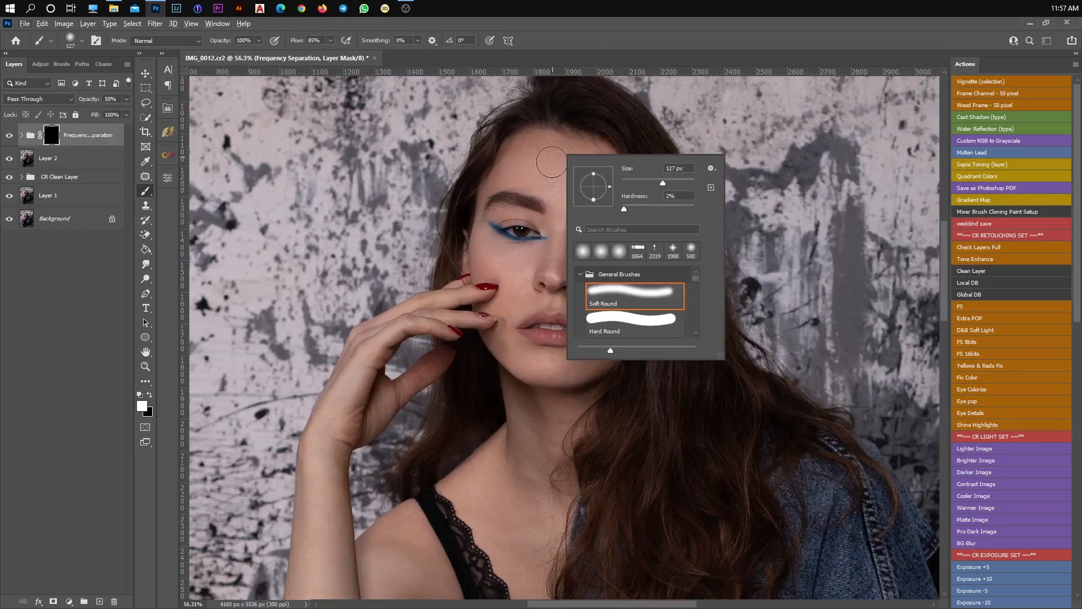
key("Escape")
key("bracketleft")
key("bracketleft")
key("bracketleft")
right_click(544, 161, "alt")
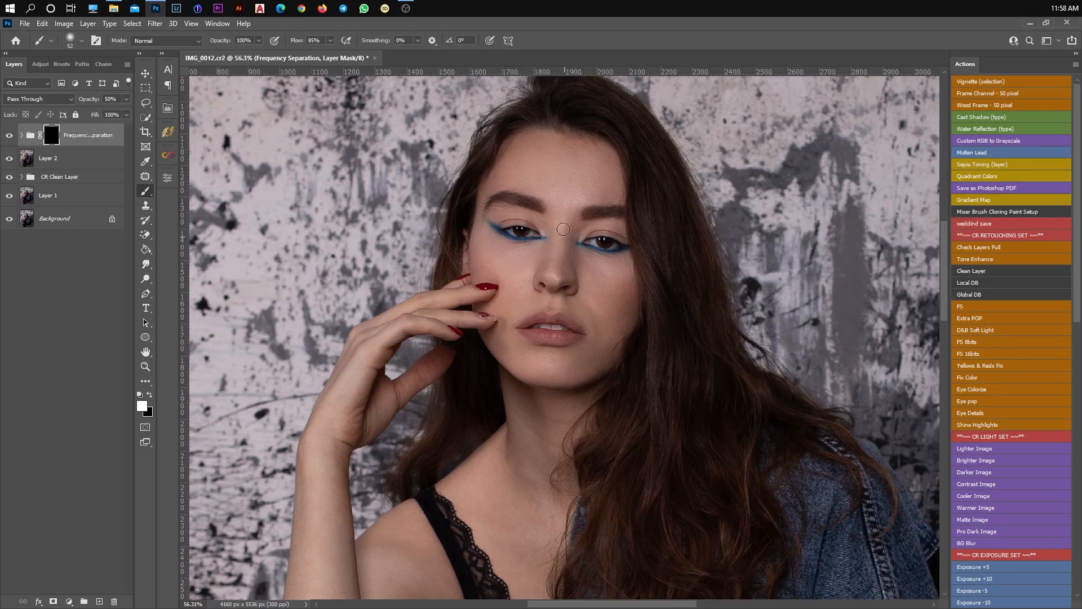
Paint white on the Frequency Separation mask over the face, chest, shoulder and arm down to the elbow
mouse_move(485, 473)
left_mouse_down()
mouse_move(518, 528)
mouse_move(501, 558)
left_mouse_up()
scroll(256, 467, "down", 3)
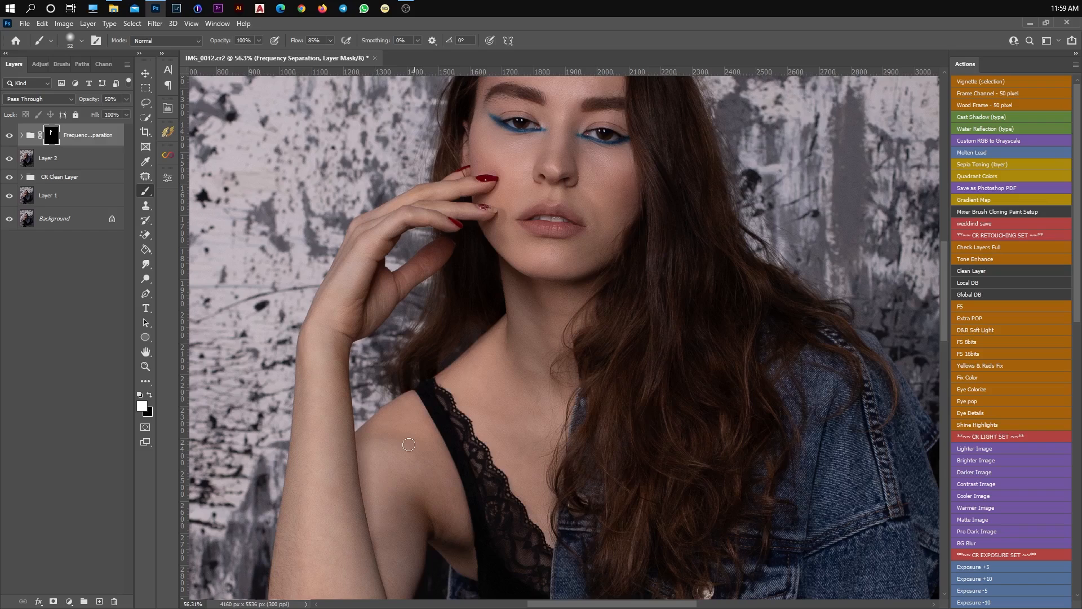
scroll(941, 338, "down", 3)
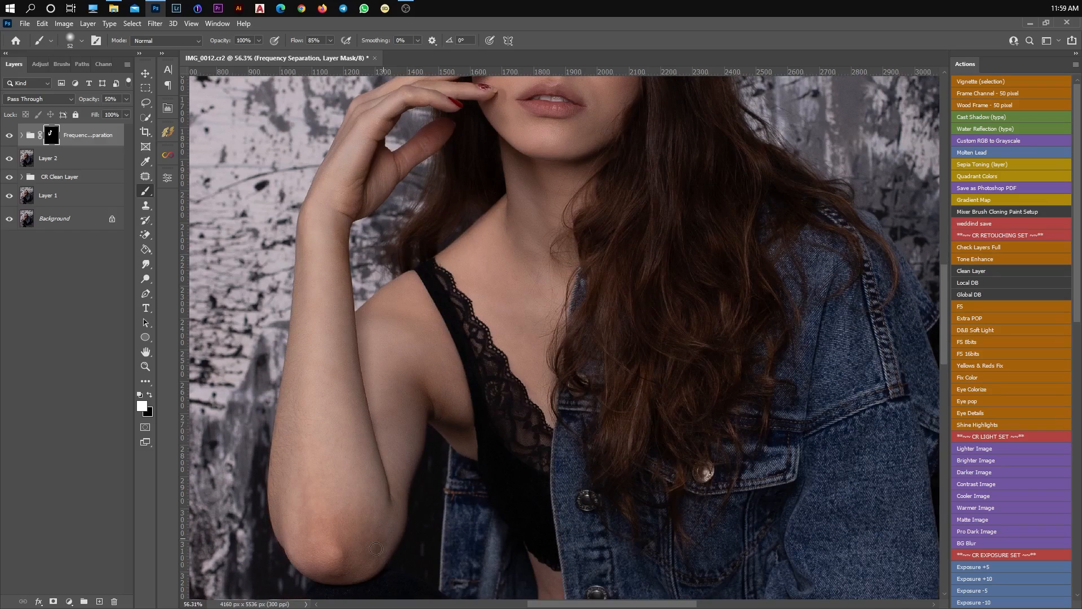
left_click_drag(376, 549, 289, 492)
scroll(488, 301, "down", 3)
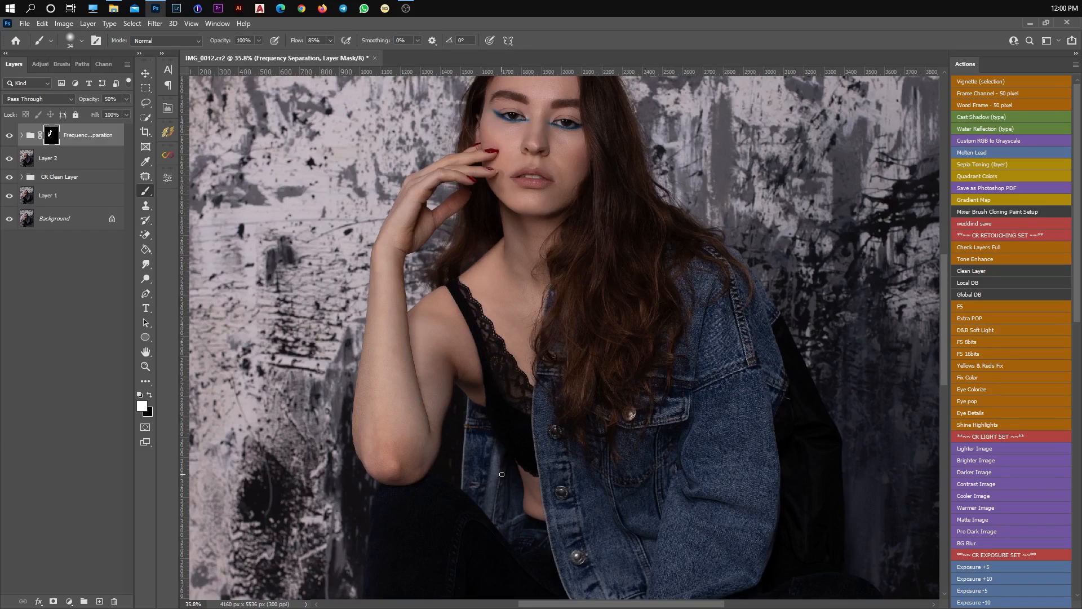
scroll(554, 321, "down", 1)
scroll(554, 320, "down", 1)
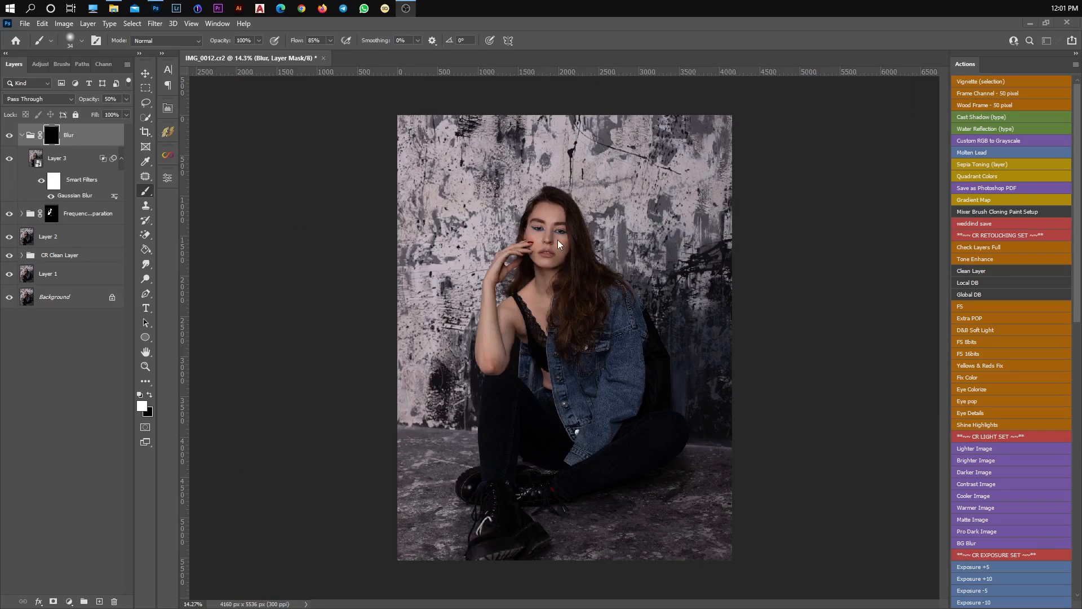
Paint white over the facial skin on the Blur group's mask, adjusting the soft brush size to 69 px
scroll(557, 239, "up", 1)
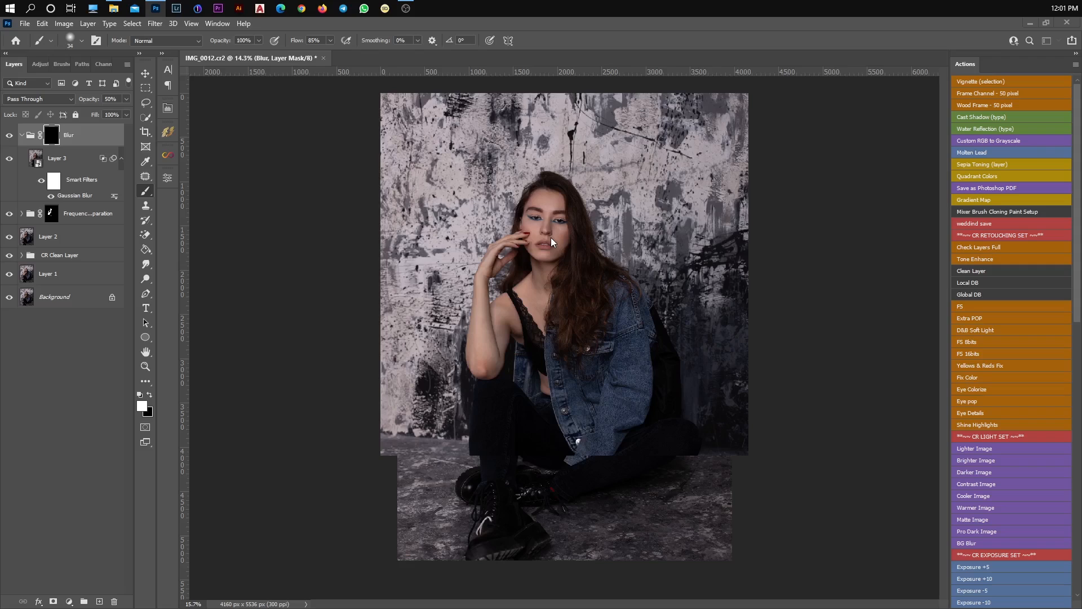
scroll(551, 238, "up", 4)
left_click_drag(542, 181, 542, 180)
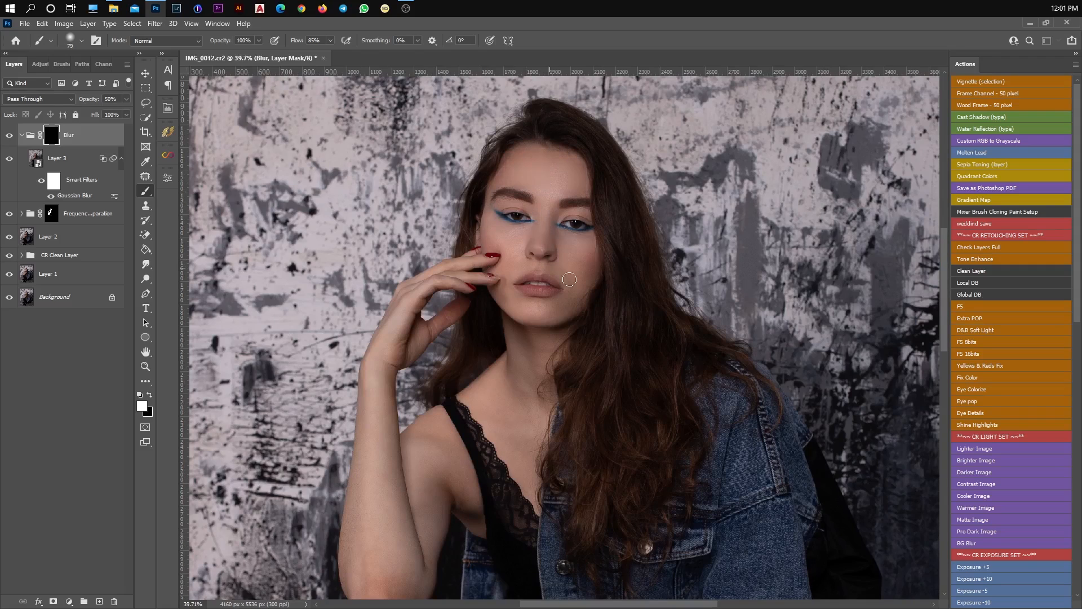
left_click(535, 307)
key("bracketleft")
key("bracketleft")
key("bracketleft")
key("bracketleft")
key("bracketright")
key("bracketright")
key("bracketright")
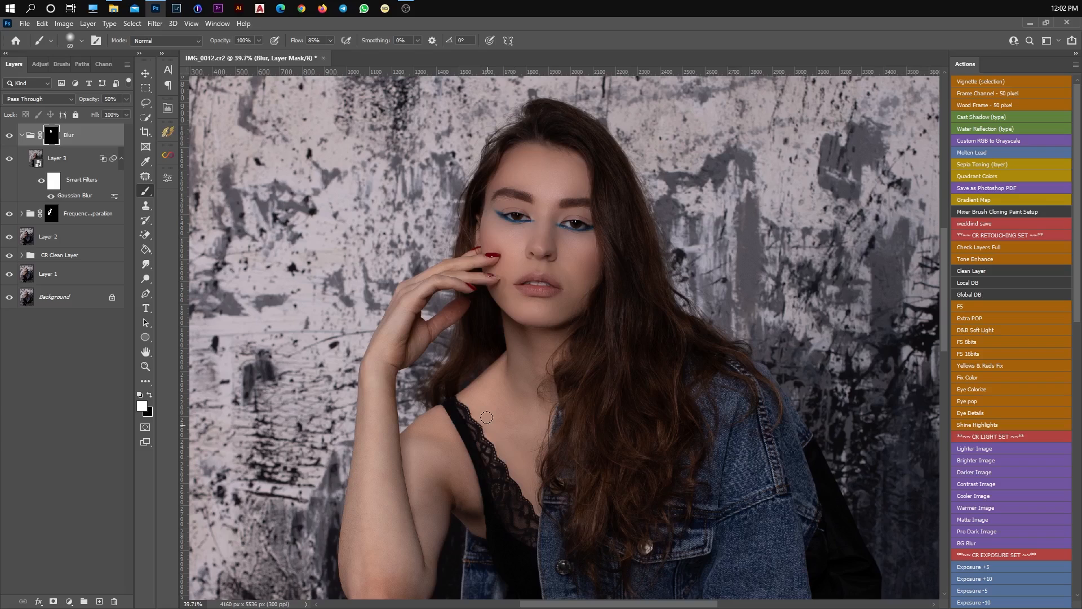
Paint white over the chest, shoulder and arm on the Blur group's mask
mouse_move(486, 417)
left_mouse_down()
mouse_move(455, 445)
mouse_move(376, 438)
left_mouse_up()
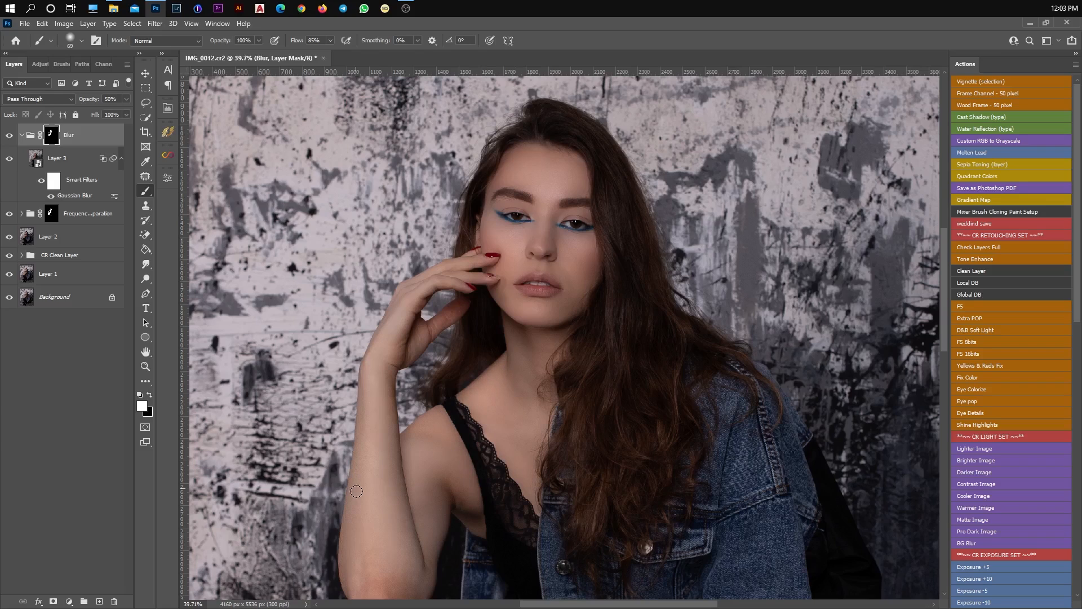
scroll(375, 438, "down", 3)
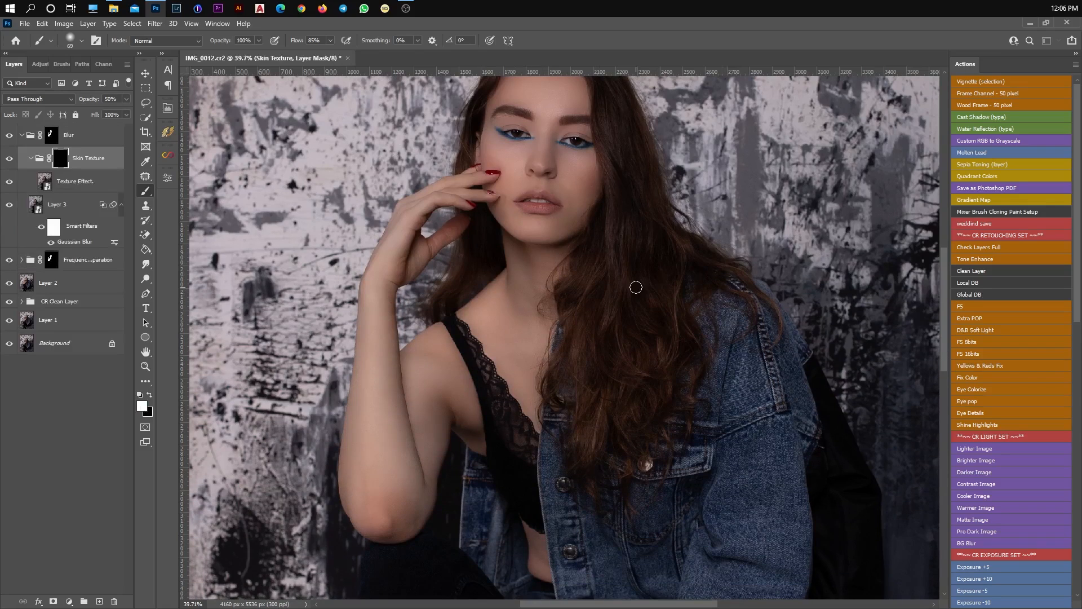
scroll(636, 288, "down", 6)
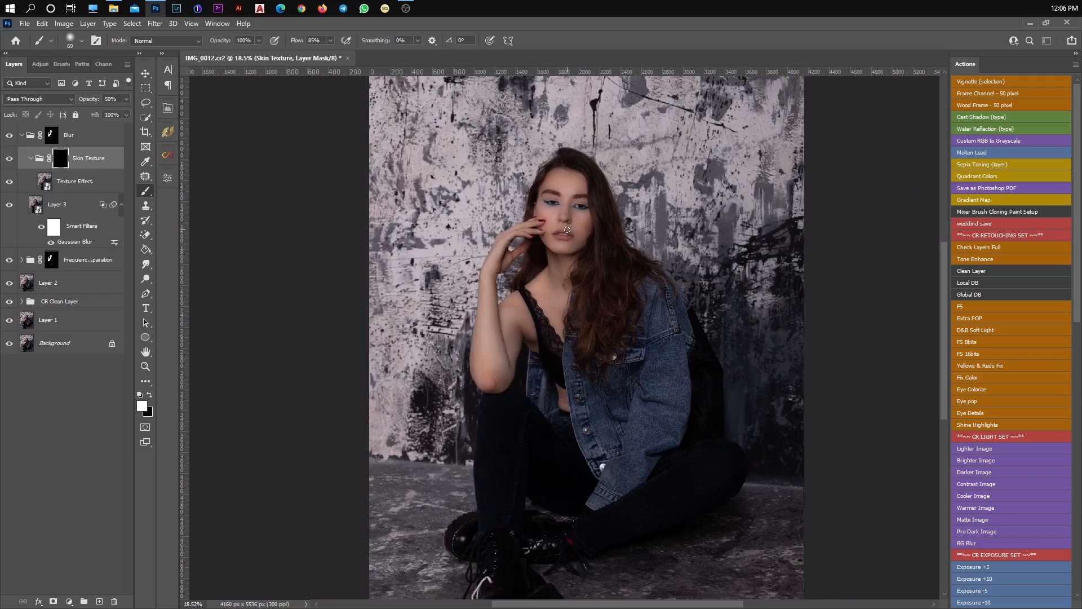
Paint white on the Skin Texture mask over the face, arm, chest and midriff with a 739 px soft brush, then toggle the collapsed Blur group
left_click_drag(530, 242, 568, 243)
mouse_move(501, 237)
left_mouse_down()
mouse_move(510, 209)
mouse_move(535, 200)
mouse_move(552, 265)
mouse_move(541, 296)
mouse_move(455, 377)
mouse_move(496, 380)
mouse_move(491, 333)
mouse_move(522, 232)
mouse_move(496, 264)
mouse_move(519, 385)
mouse_move(555, 423)
mouse_move(558, 382)
mouse_move(528, 380)
mouse_move(542, 406)
mouse_move(536, 363)
mouse_move(487, 327)
mouse_move(526, 265)
mouse_move(587, 344)
mouse_move(603, 181)
mouse_move(606, 212)
mouse_move(529, 230)
mouse_move(574, 266)
mouse_move(575, 315)
mouse_move(598, 152)
mouse_move(586, 197)
mouse_move(599, 230)
mouse_move(561, 344)
mouse_move(571, 398)
left_mouse_up()
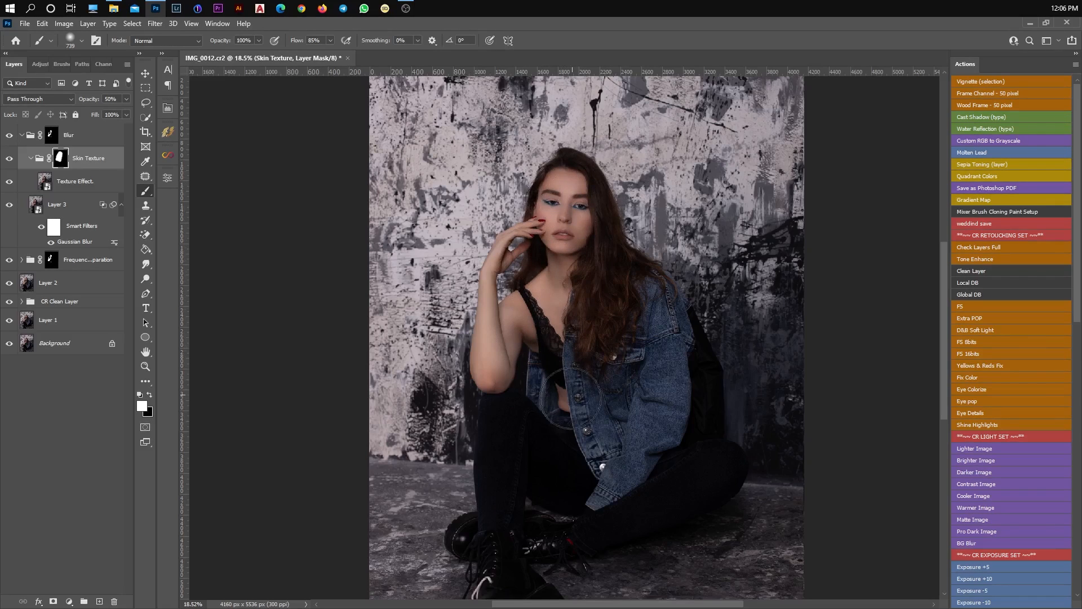
left_click(21, 135)
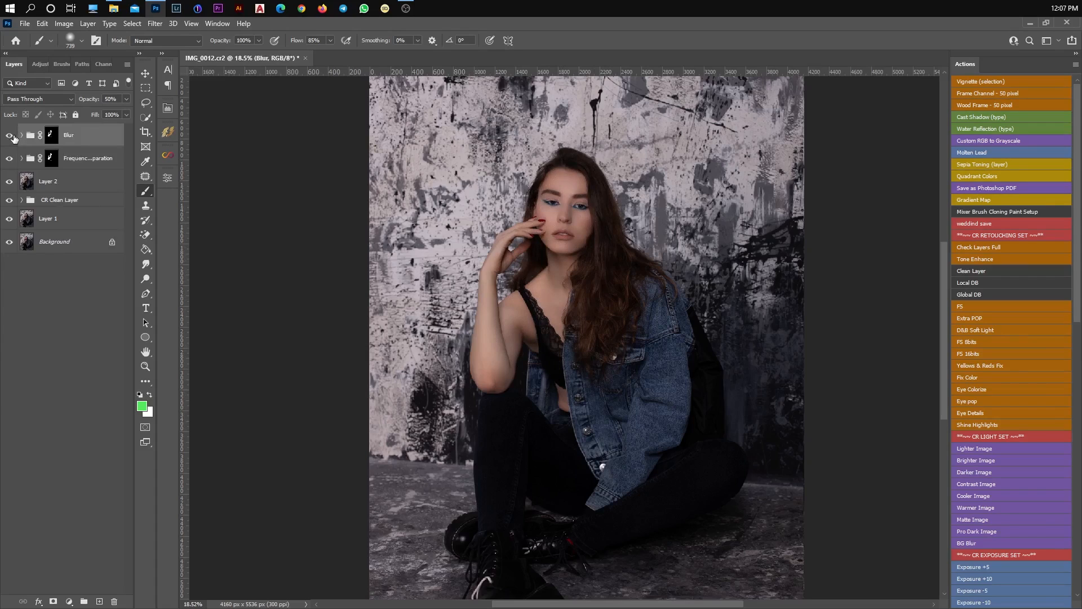
mouse_move(10, 143)
left_mouse_down()
mouse_move(8, 220)
mouse_move(10, 133)
left_mouse_up()
Stamp all visible layers into a new layer on top and run the Global DB action to add dodge and burn layers
key("ctrl+shift+alt+e")
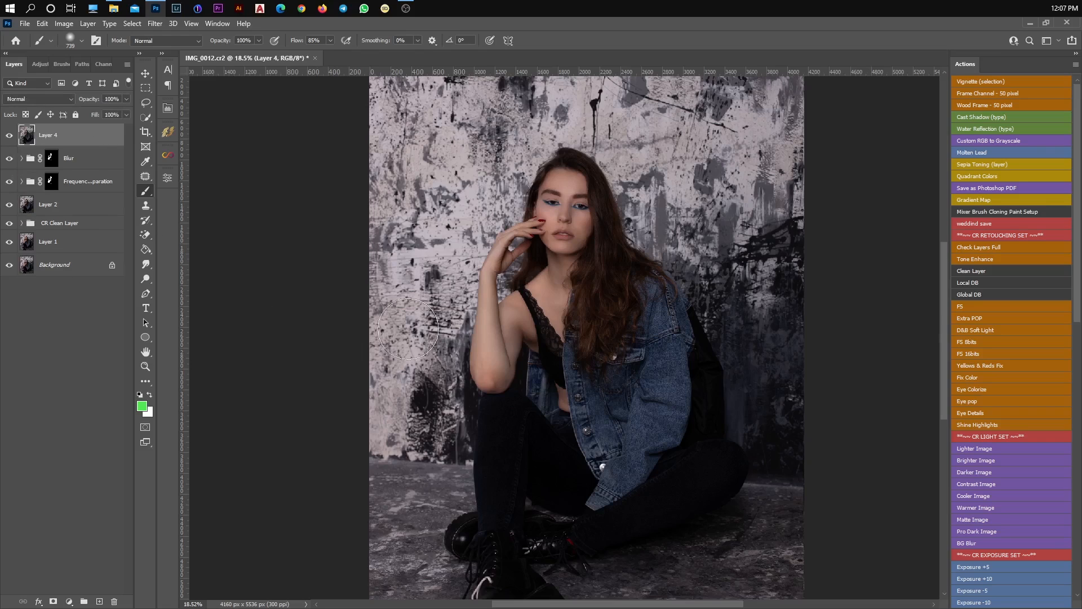
key("v")
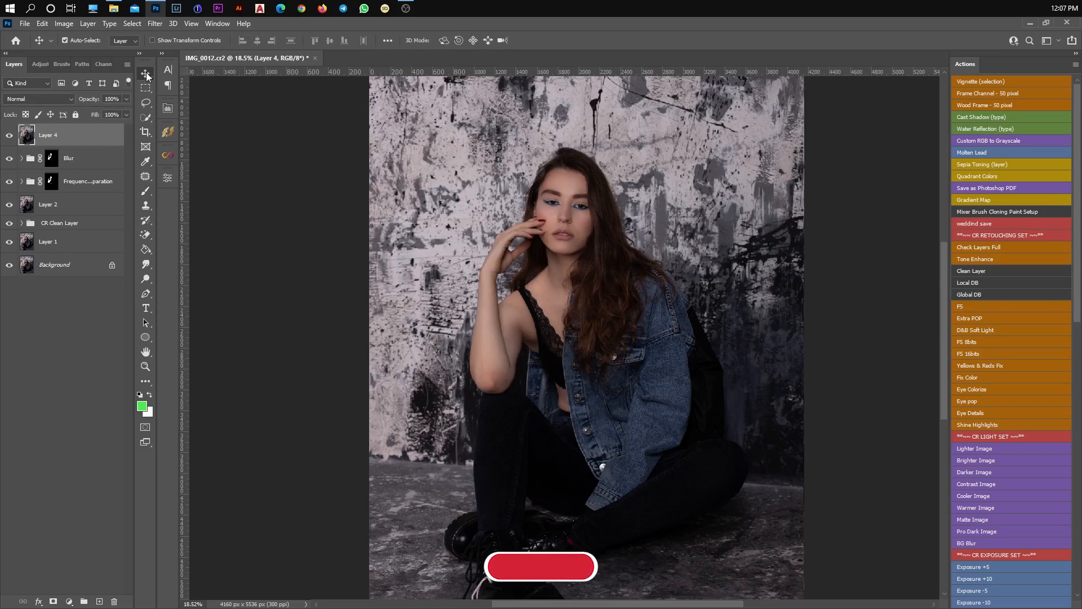
left_click(994, 296)
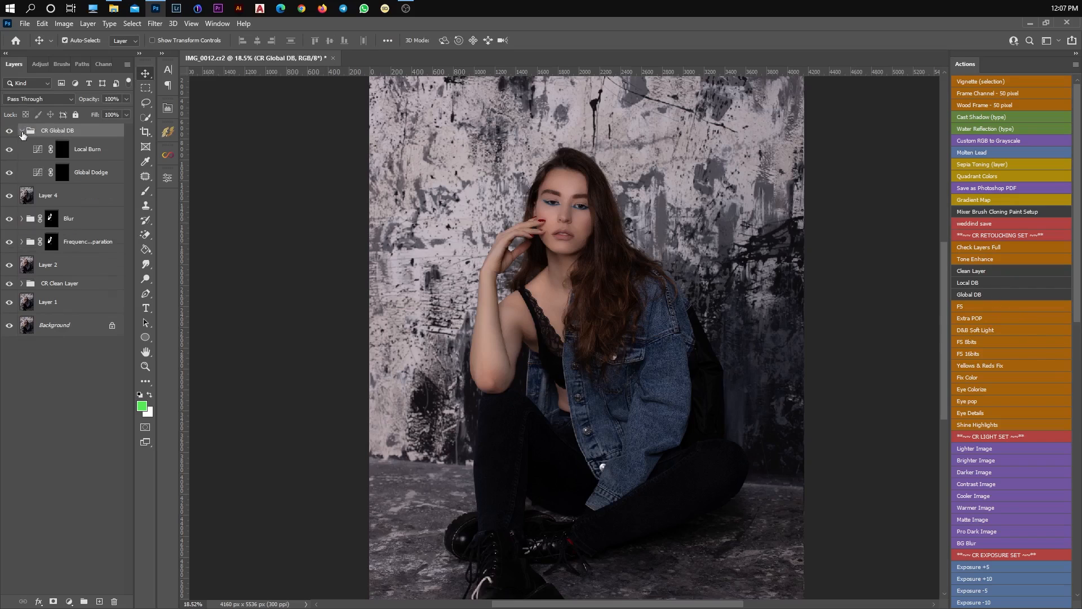
Target the Local Burn mask and set the soft brush to 47 px, 30% opacity and 9% flow for facial work
scroll(575, 180, "up", 3)
scroll(571, 180, "up", 8)
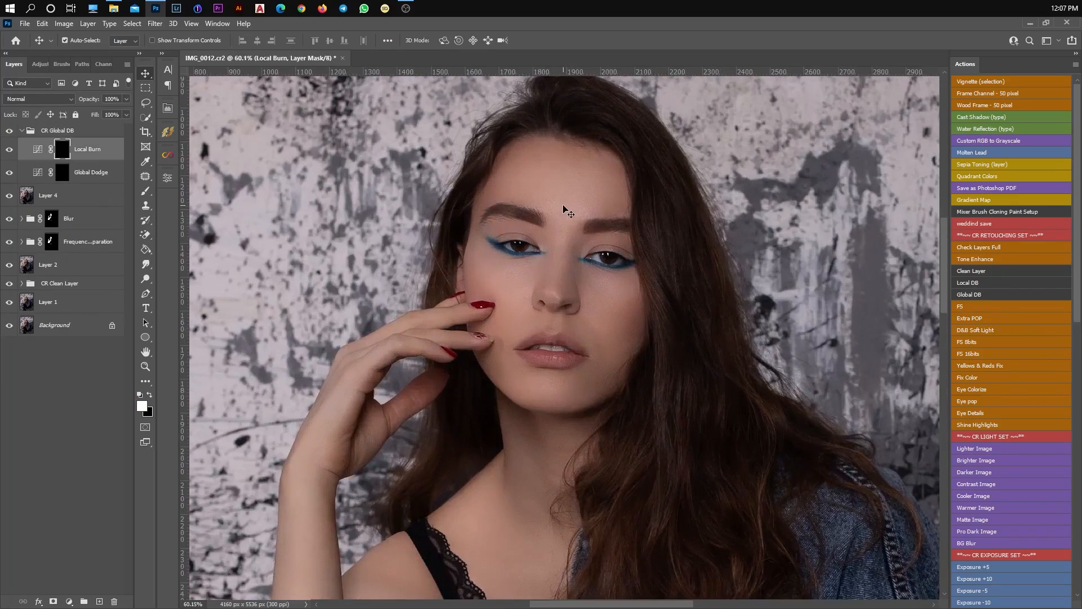
key("b")
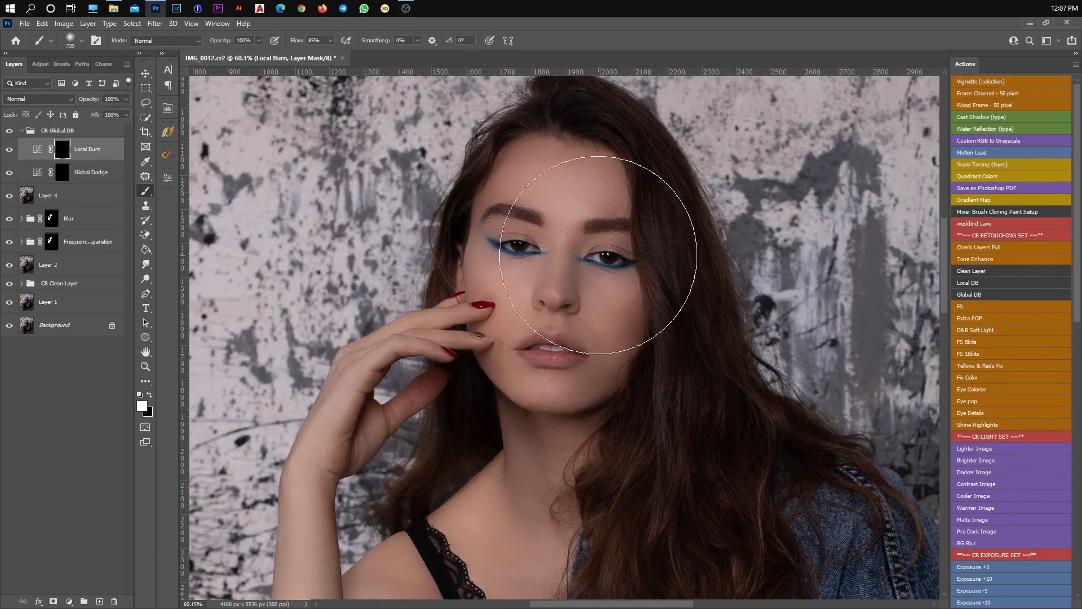
left_click_drag(589, 285, 466, 270)
left_click_drag(295, 53, 291, 53)
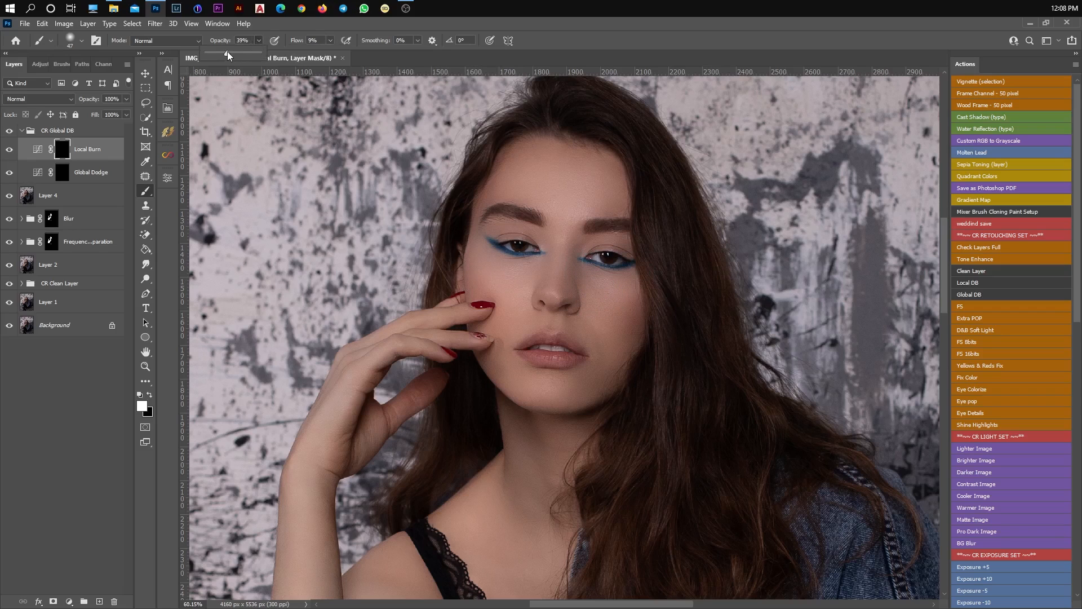
Paint white lightly over the face on the Local Burn and Global Dodge masks, and compare the CR Global DB group off and on
left_click(482, 264)
left_click(64, 172)
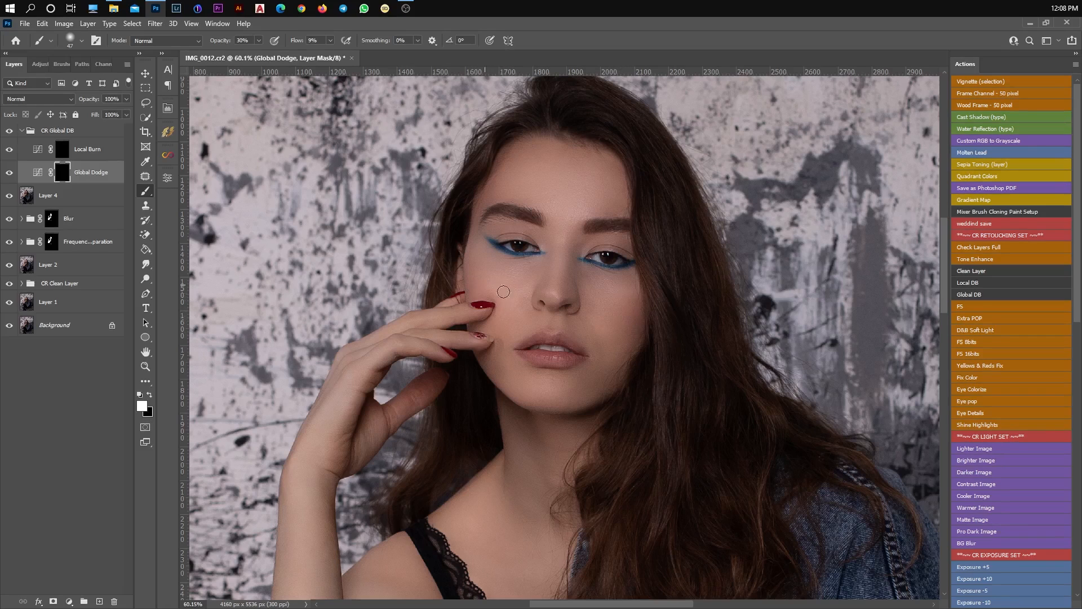
left_click(59, 153)
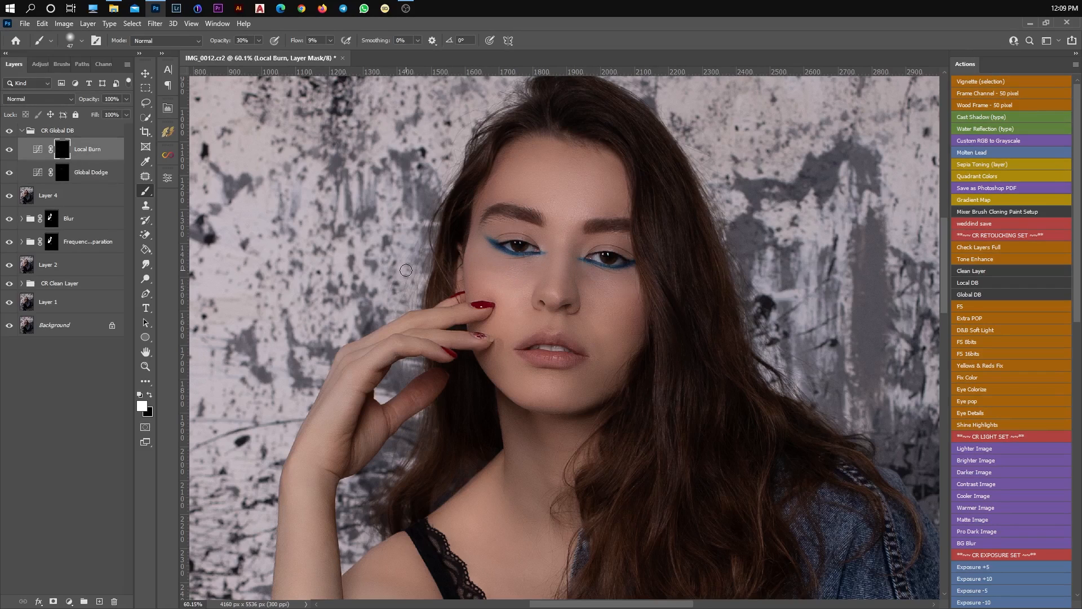
left_click(8, 131)
left_click(8, 130)
Collapse the CR Global DB group and stamp all visible layers into a new layer above it
scroll(739, 483, "down", 7)
scroll(272, 208, "down", 2)
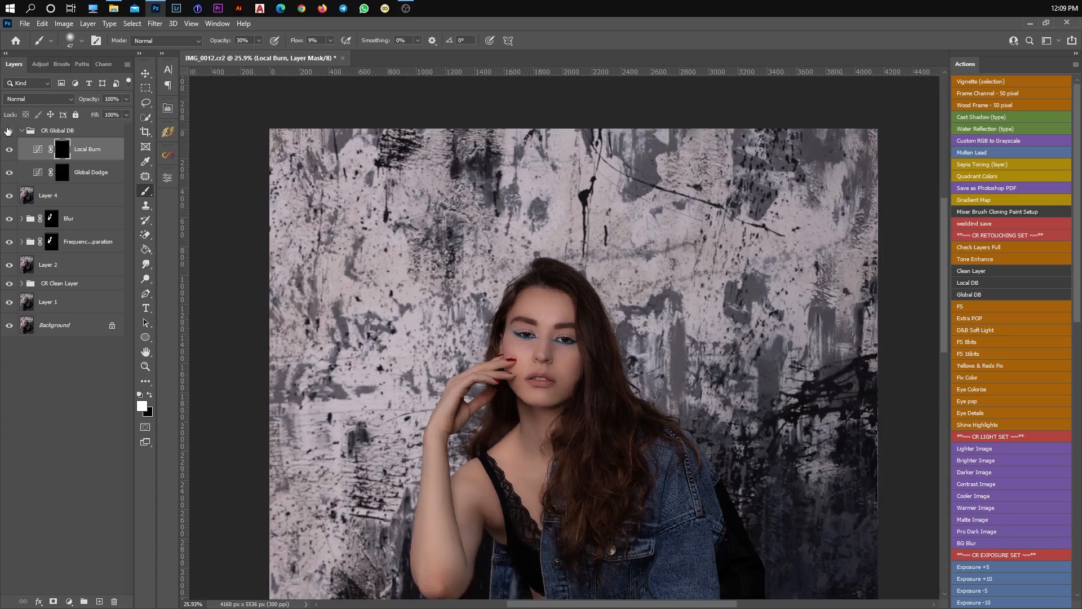
left_click(21, 131)
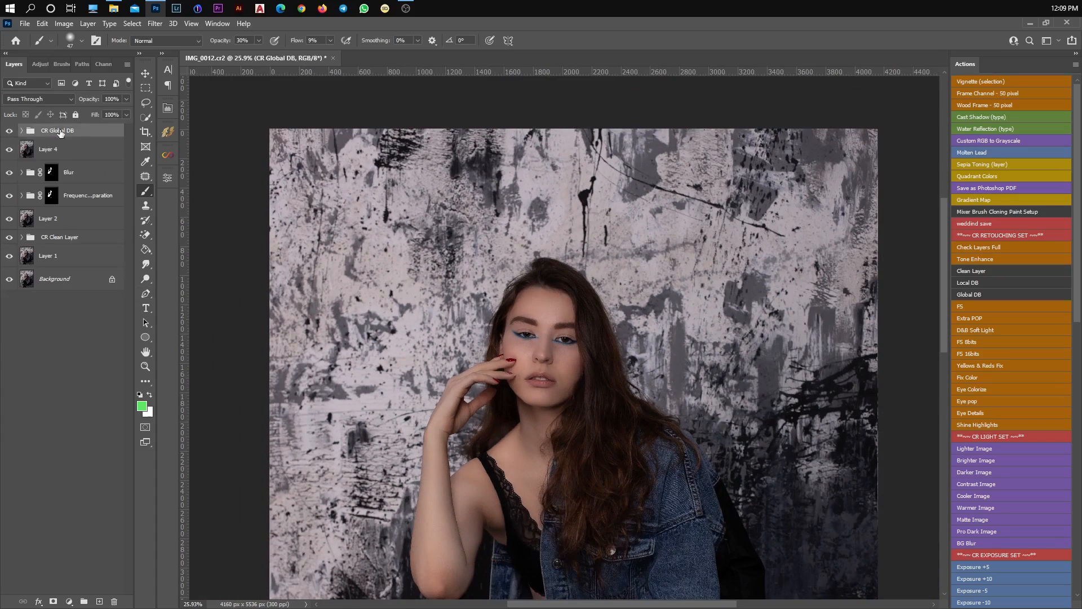
key("ctrl+shift+alt+e")
scroll(550, 409, "down", 2)
key("v")
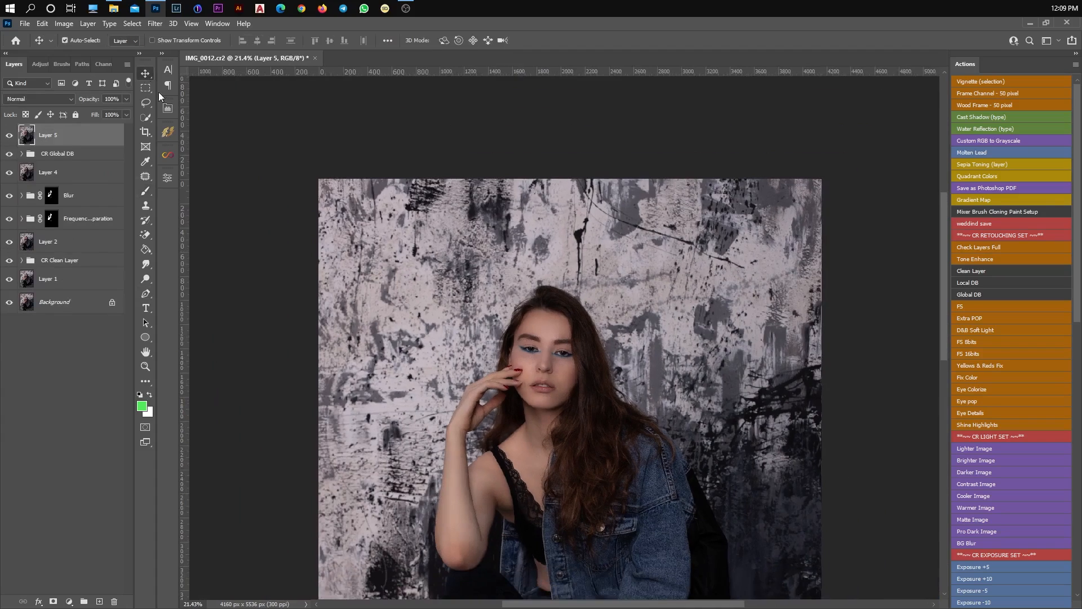
Open the Camera Raw Filter on the new stamped layer and set Exposure to +0.30
scroll(490, 378, "down", 6)
left_click(155, 24)
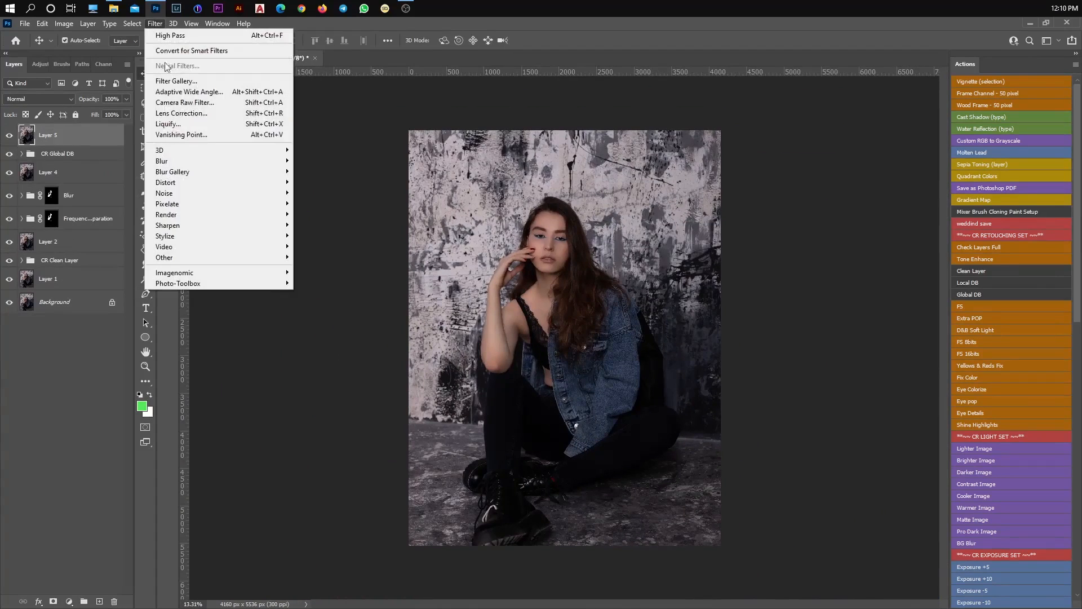
left_click(200, 103)
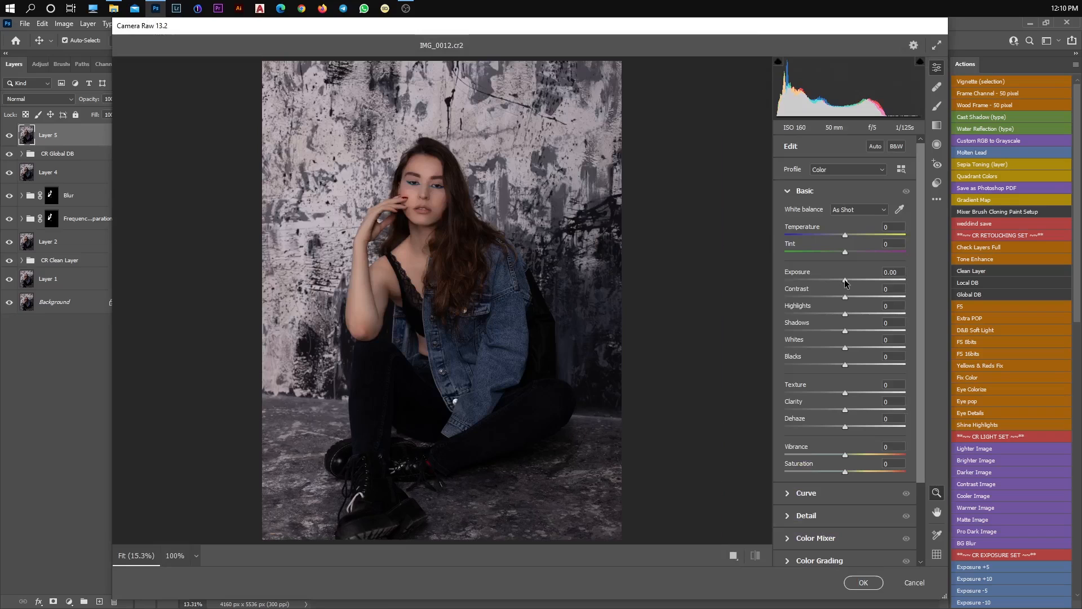
left_click_drag(845, 282, 847, 282)
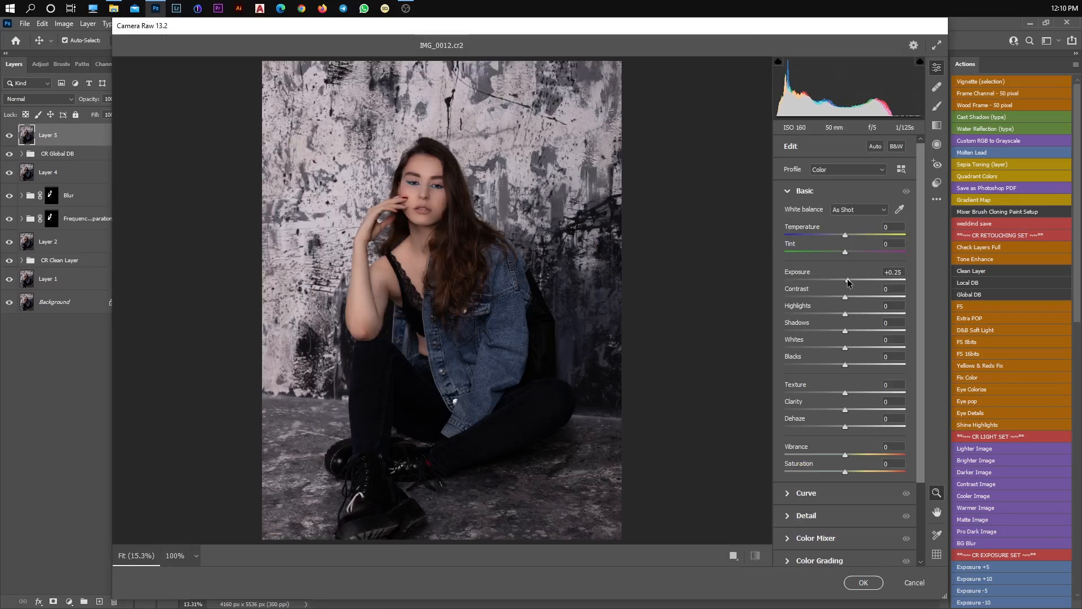
left_click_drag(847, 281, 850, 281)
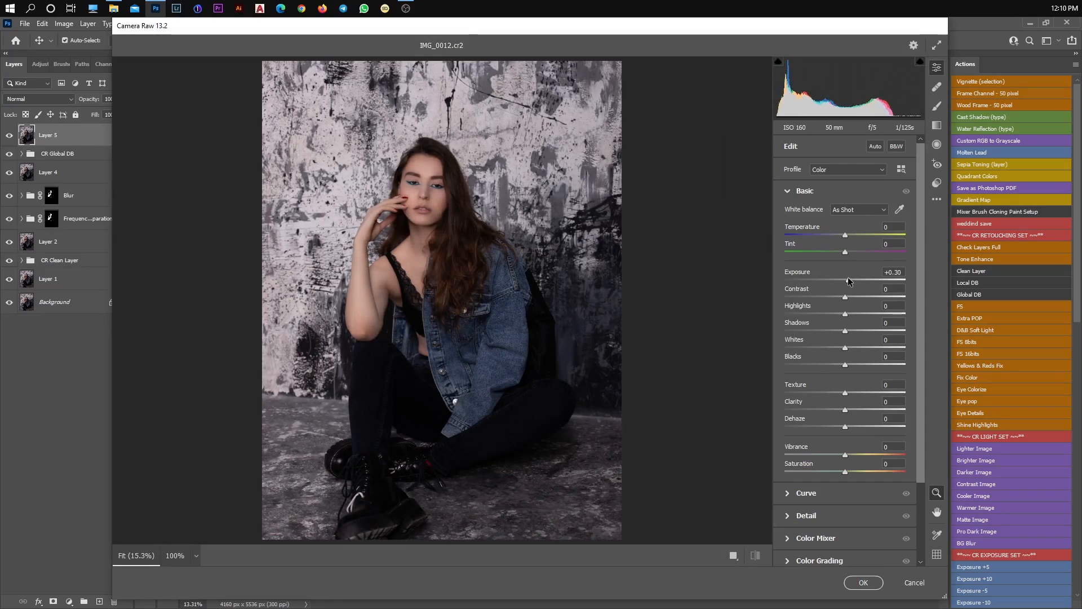
Set Contrast to +2, Highlights +4, Shadows +10, Whites +8, Clarity +7, Vibrance +11 and Saturation +20
left_click_drag(845, 296, 851, 351)
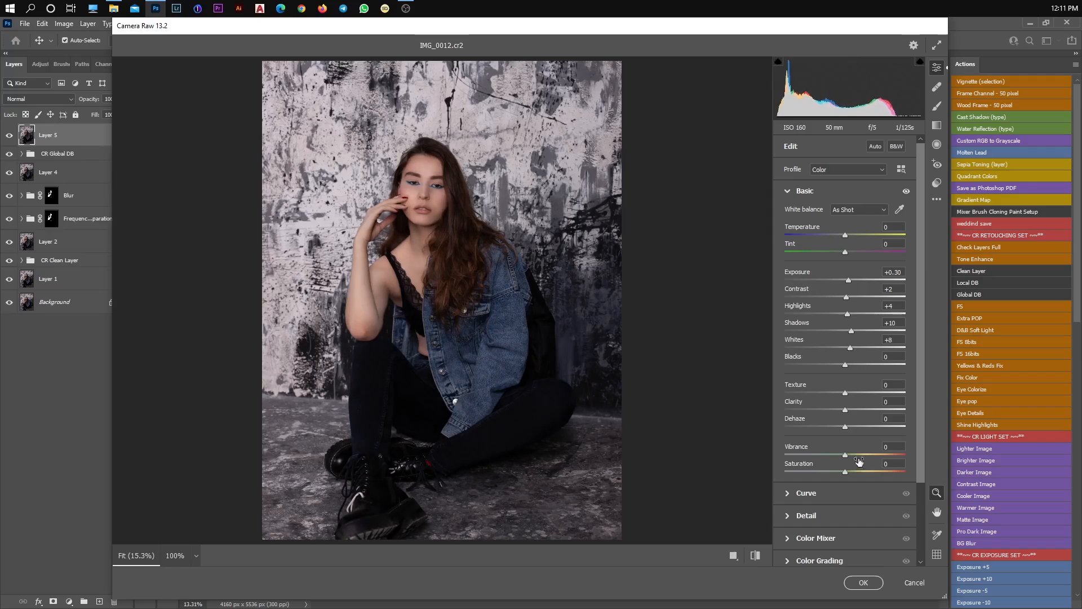
left_click_drag(846, 412, 850, 412)
mouse_move(845, 458)
left_mouse_down()
mouse_move(855, 455)
mouse_move(857, 474)
left_mouse_up()
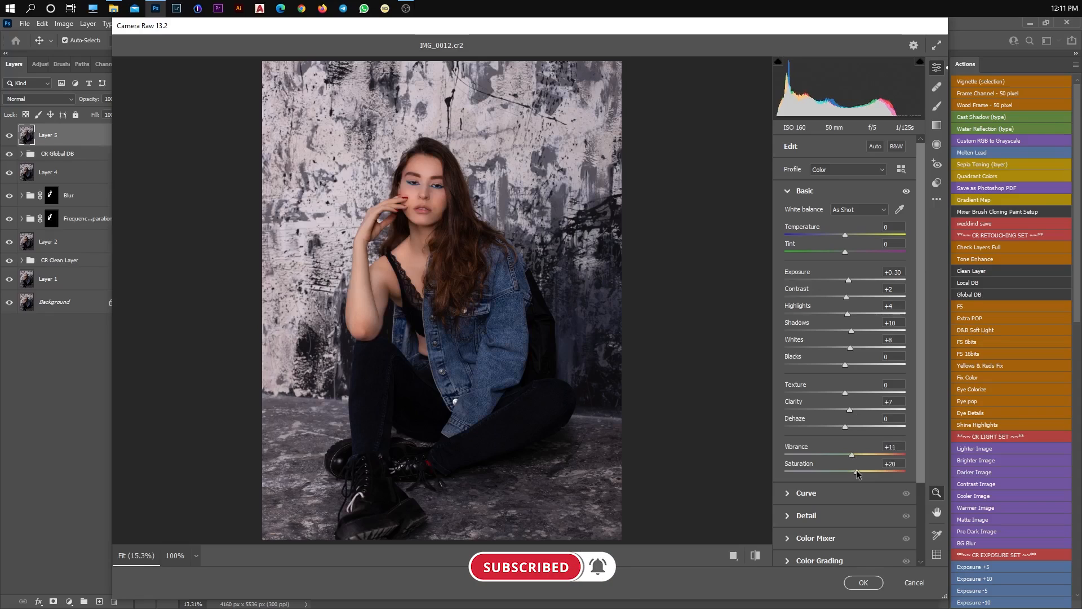
Set the Highlights of the parametric tone curve to +2
left_click_drag(925, 476, 923, 563)
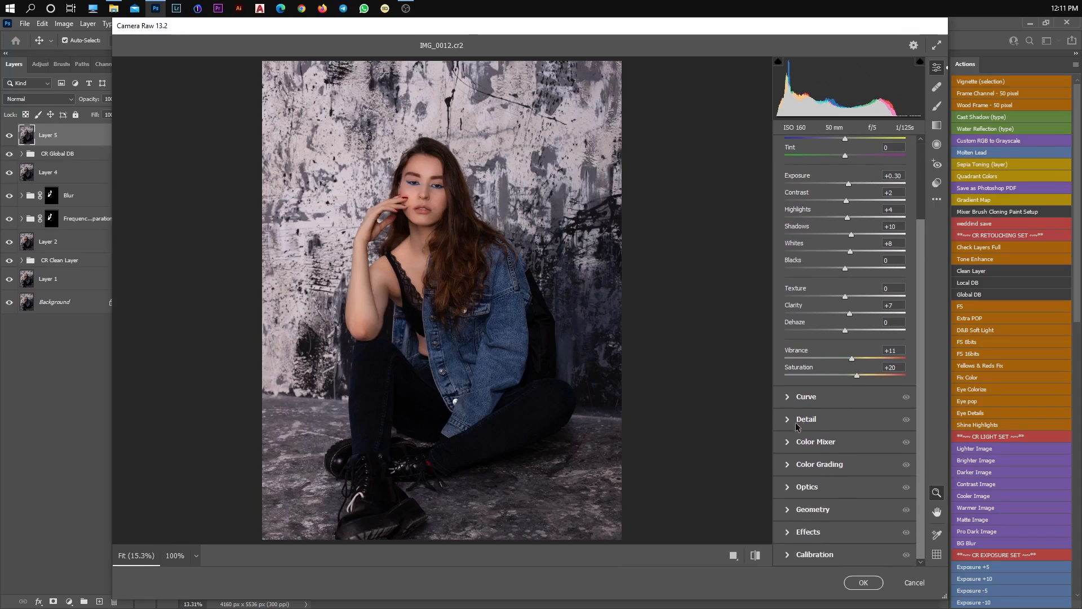
left_click(795, 397)
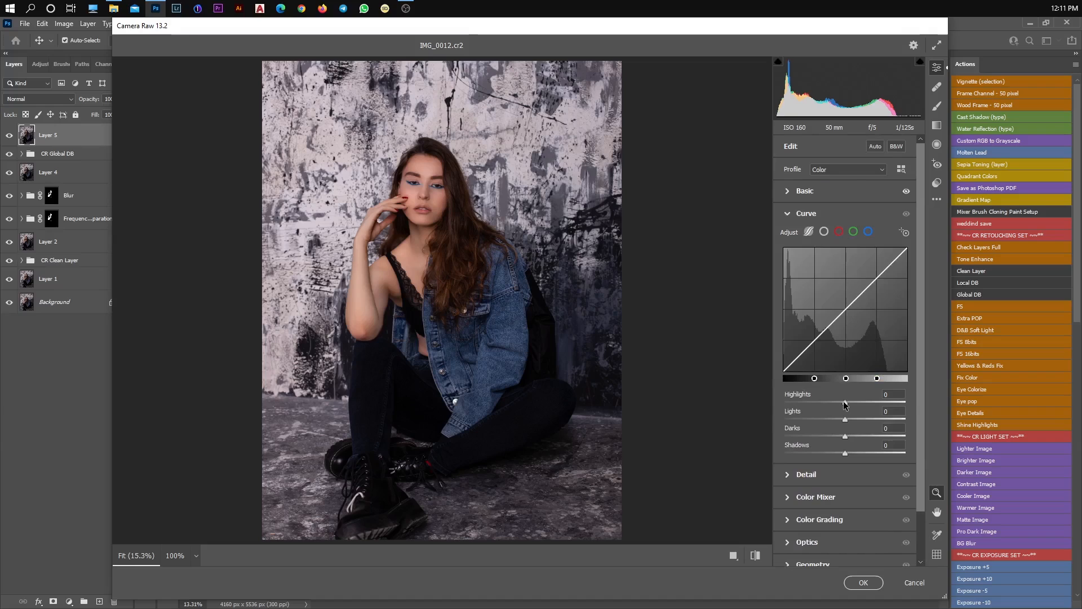
mouse_move(845, 403)
left_mouse_down()
mouse_move(857, 404)
mouse_move(807, 404)
mouse_move(860, 402)
mouse_move(846, 402)
left_mouse_up()
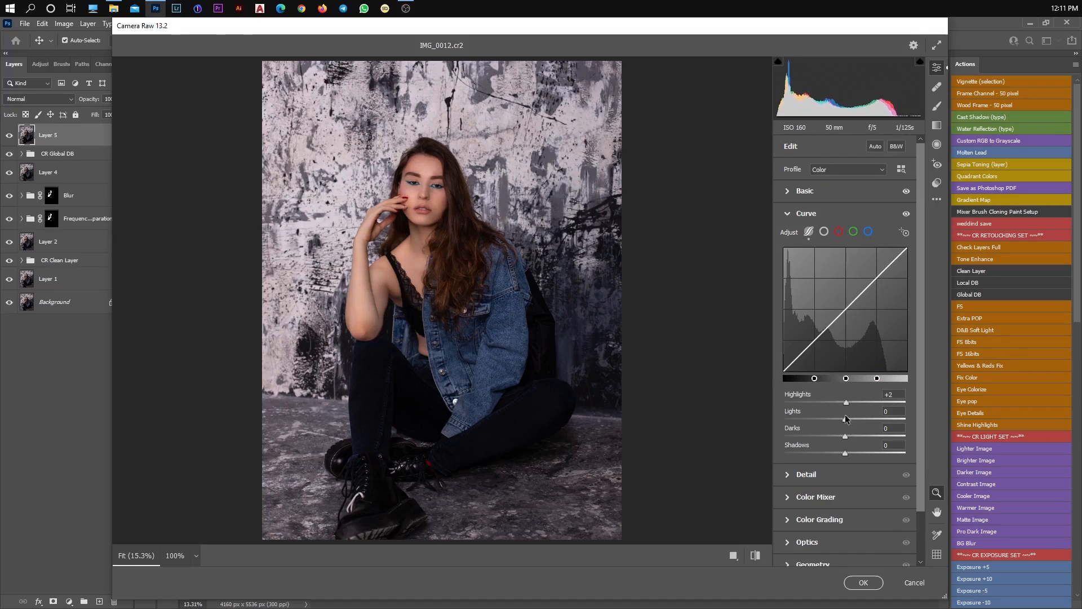
Color grade the highlights toward cyan-blue and the shadows toward yellow at about hue 66, saturation 21
left_click(804, 498)
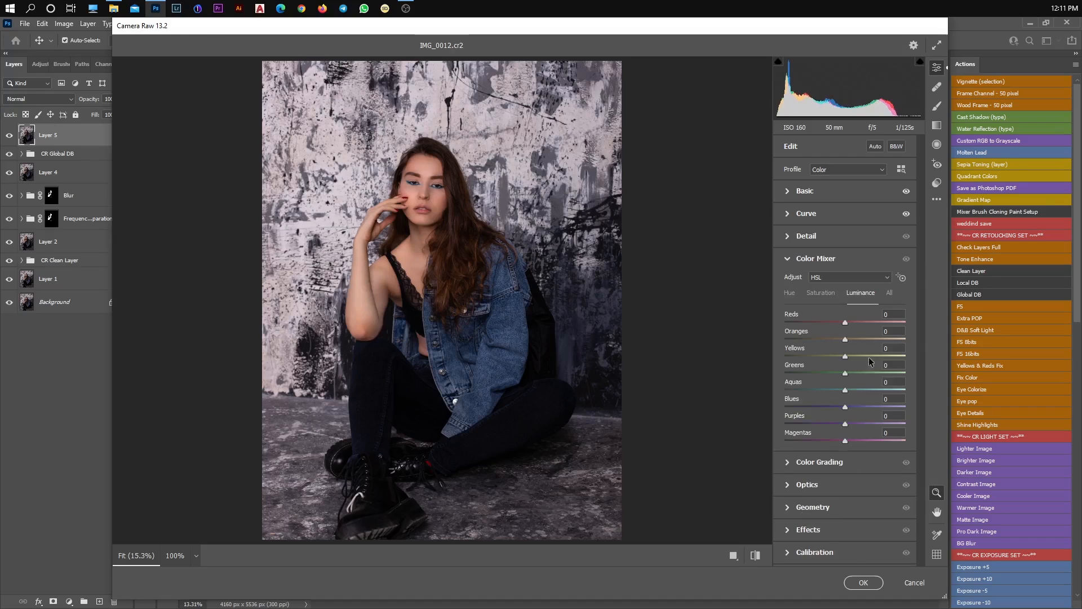
left_click(809, 463)
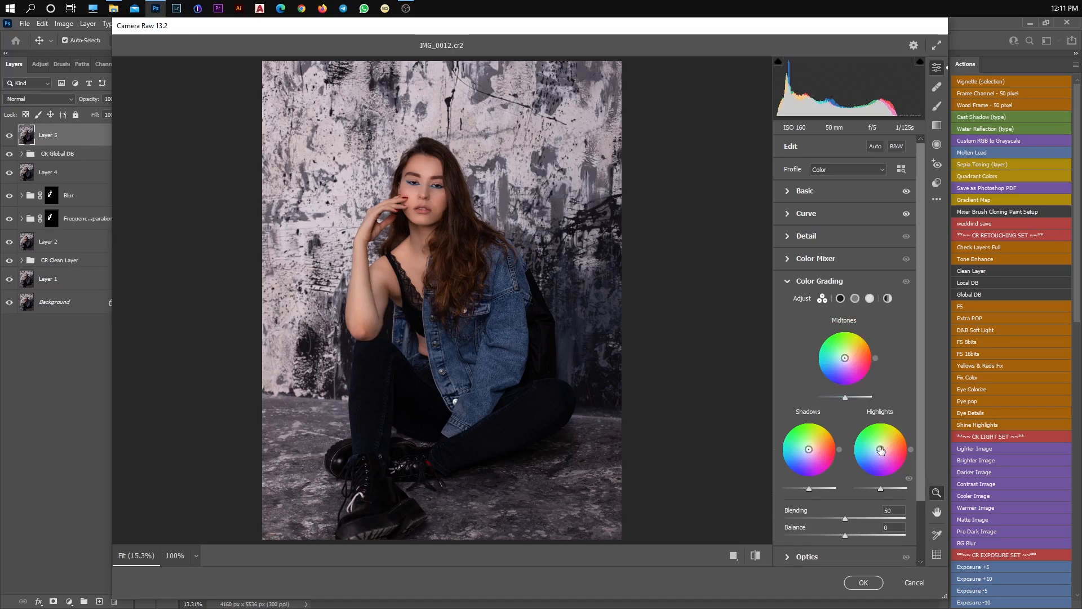
left_click_drag(882, 451, 812, 445)
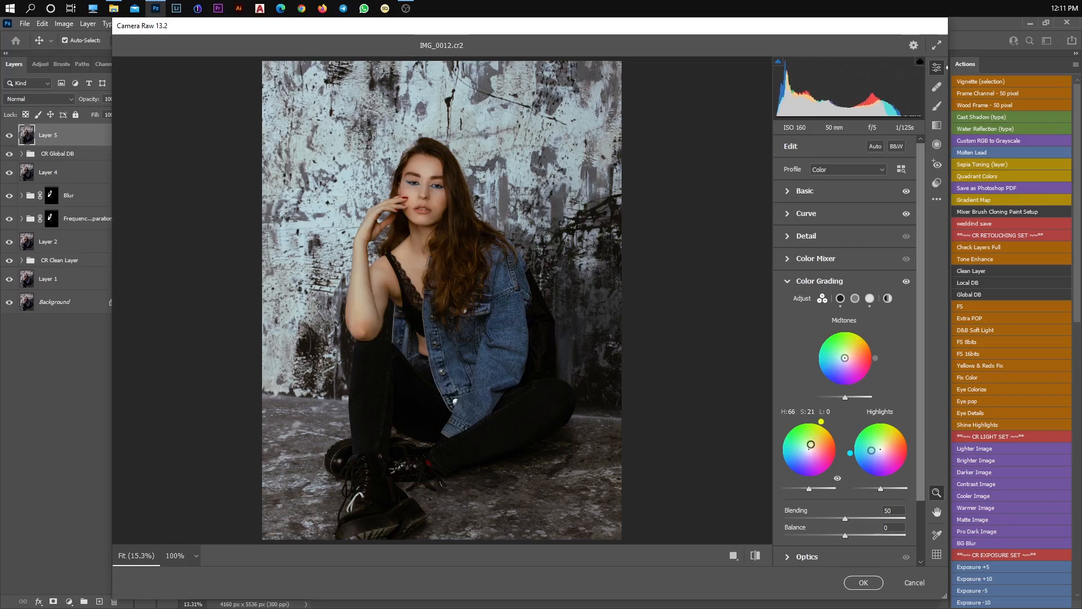
Try a cyan midtone tint with the Color Grading Balance at +36, and reset the midtones
mouse_move(847, 378)
left_mouse_down()
mouse_move(842, 362)
mouse_move(856, 352)
mouse_move(842, 357)
left_mouse_up()
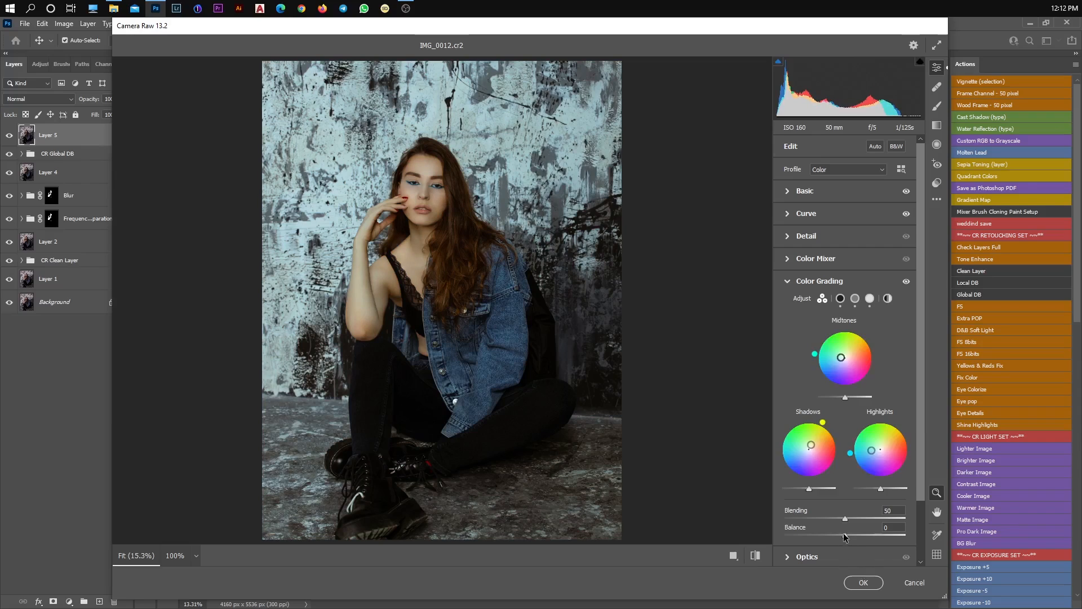
left_click_drag(846, 537, 868, 538)
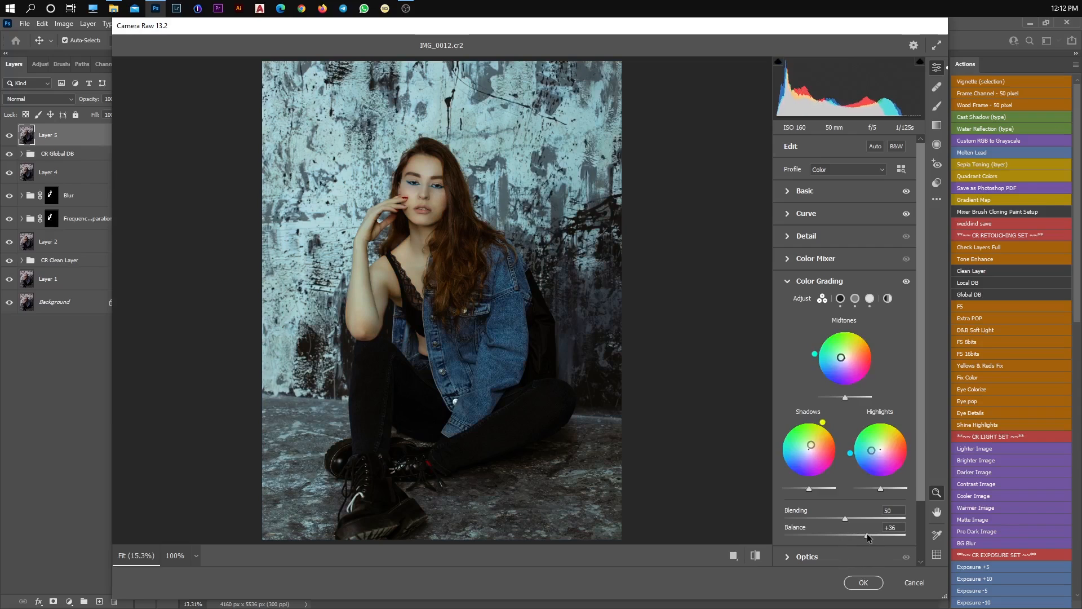
double_click(841, 359)
Tint the midtones warm yellow at hue 50, saturation 39, and set Blending to 45 and Balance to +22
left_click_drag(845, 358, 848, 354)
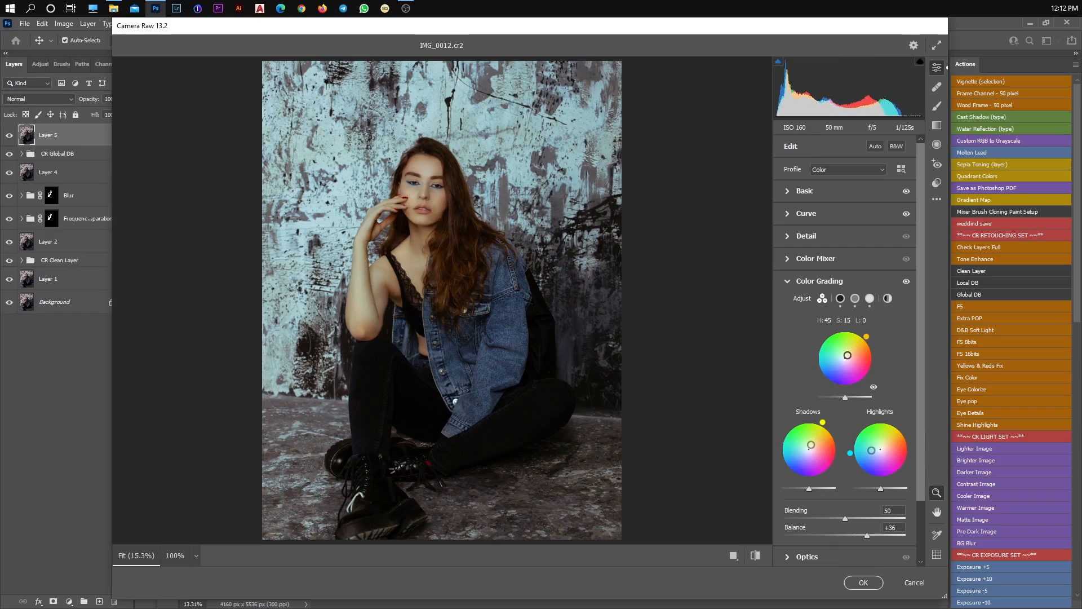
left_click_drag(847, 355, 851, 350)
left_click_drag(867, 537, 839, 517)
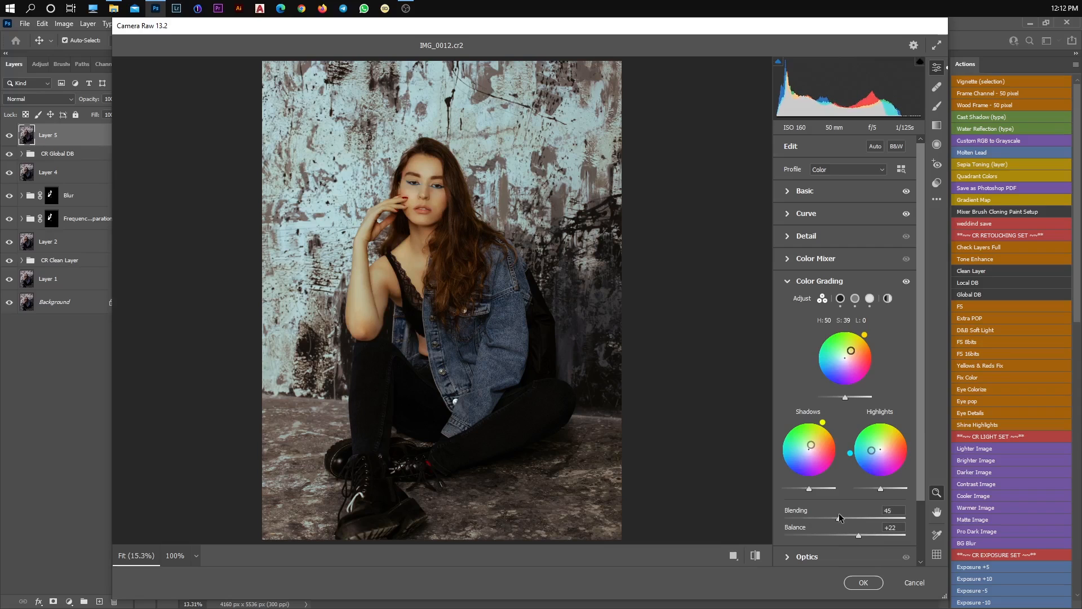
In the Color Mixer, set the luminance of Oranges to +9 and Yellows to +12, and raise the luminance of Blues
left_click_drag(921, 485, 922, 529)
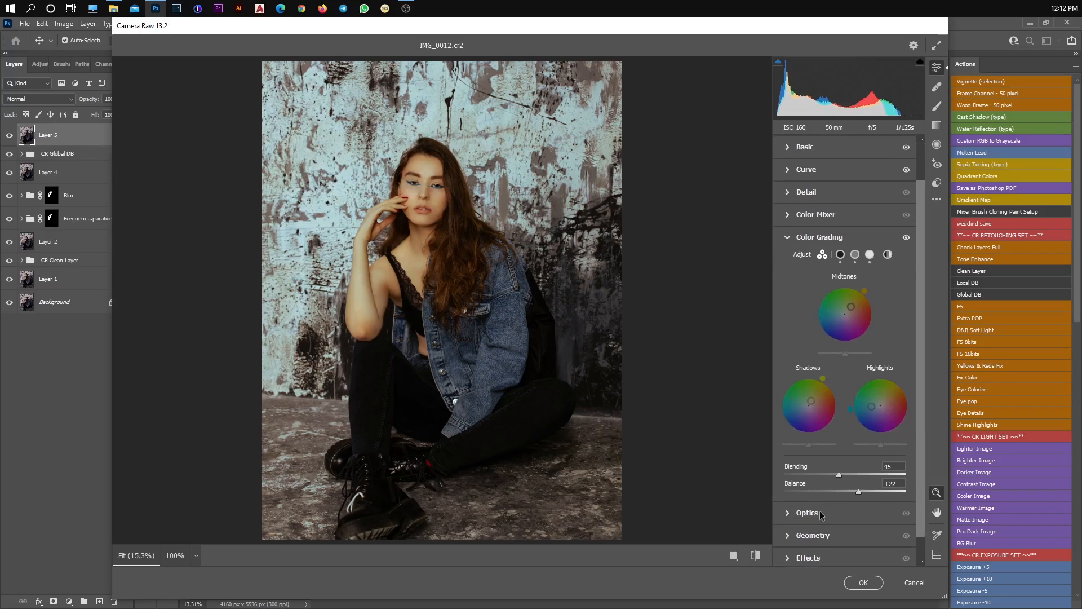
left_click(791, 216)
mouse_move(845, 340)
left_mouse_down()
mouse_move(852, 356)
mouse_move(870, 356)
mouse_move(853, 357)
left_mouse_up()
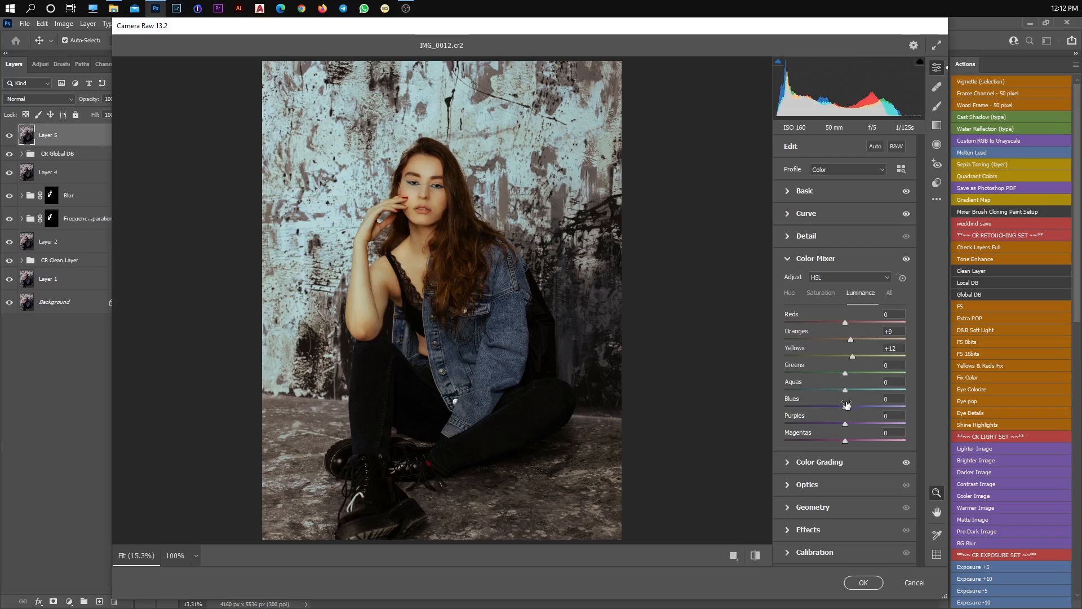
left_click_drag(845, 409, 875, 407)
left_click_drag(877, 407, 858, 407)
Shift the Blues hue to about -71 to turn the jacket teal, and fine-tune the hues of the other color ranges
left_click(789, 293)
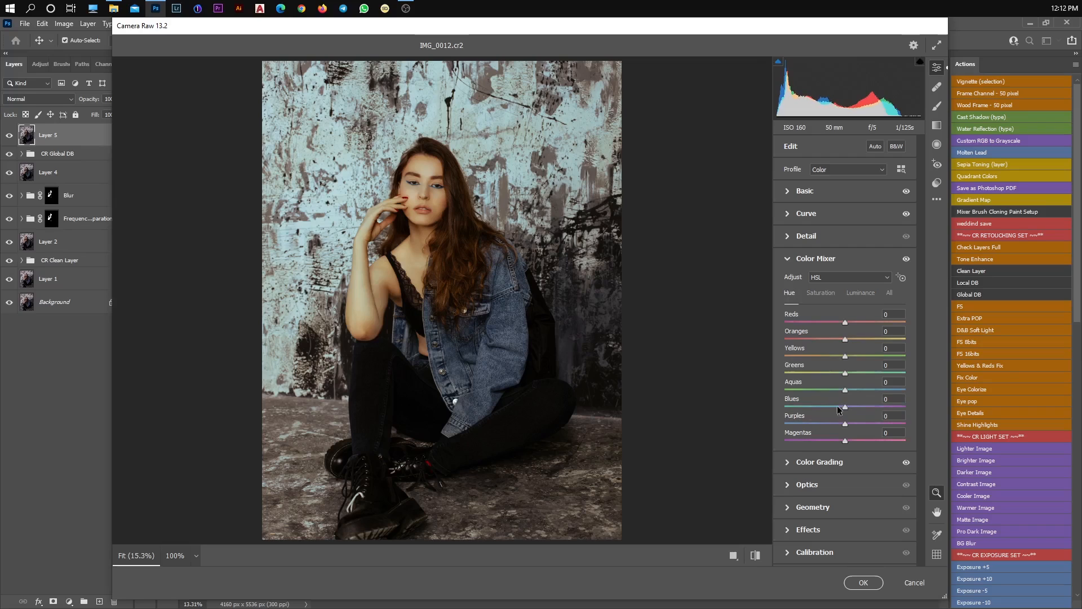
left_click_drag(891, 407, 808, 401)
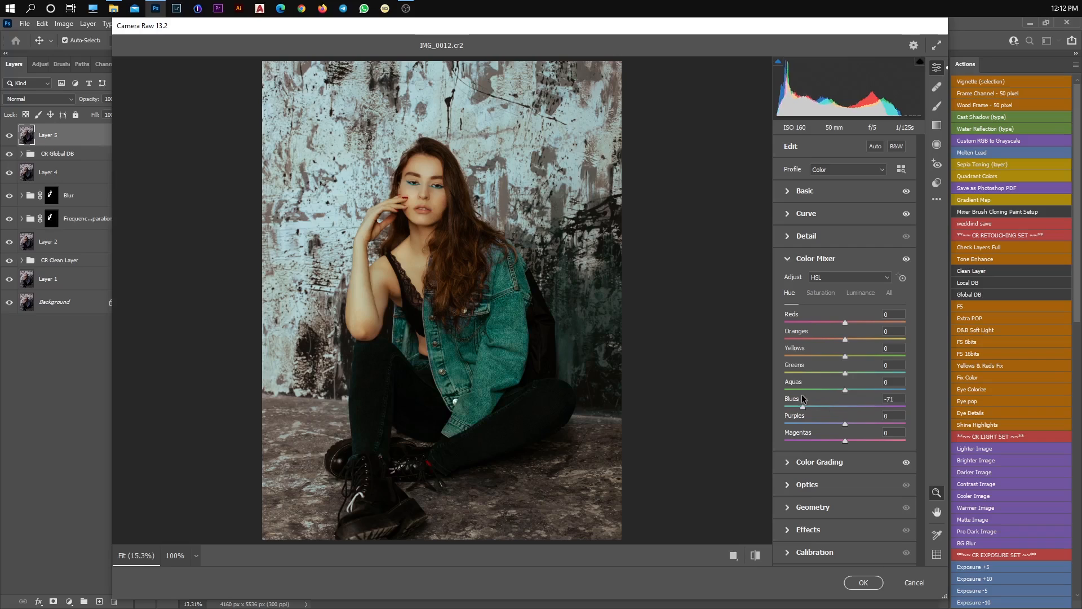
left_click_drag(871, 390, 859, 422)
left_click_drag(845, 340, 845, 342)
left_click_drag(846, 323, 838, 356)
Reduce the saturation of Oranges to -10 in the Color Mixer
left_click(820, 291)
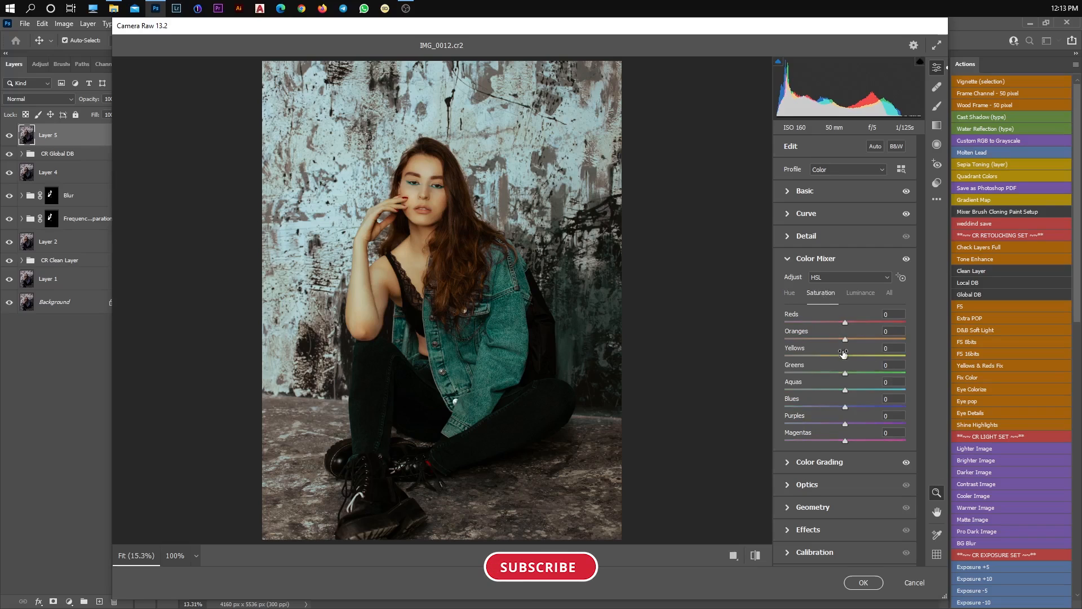
mouse_move(844, 336)
left_mouse_down()
mouse_move(858, 336)
mouse_move(818, 338)
mouse_move(840, 341)
left_mouse_up()
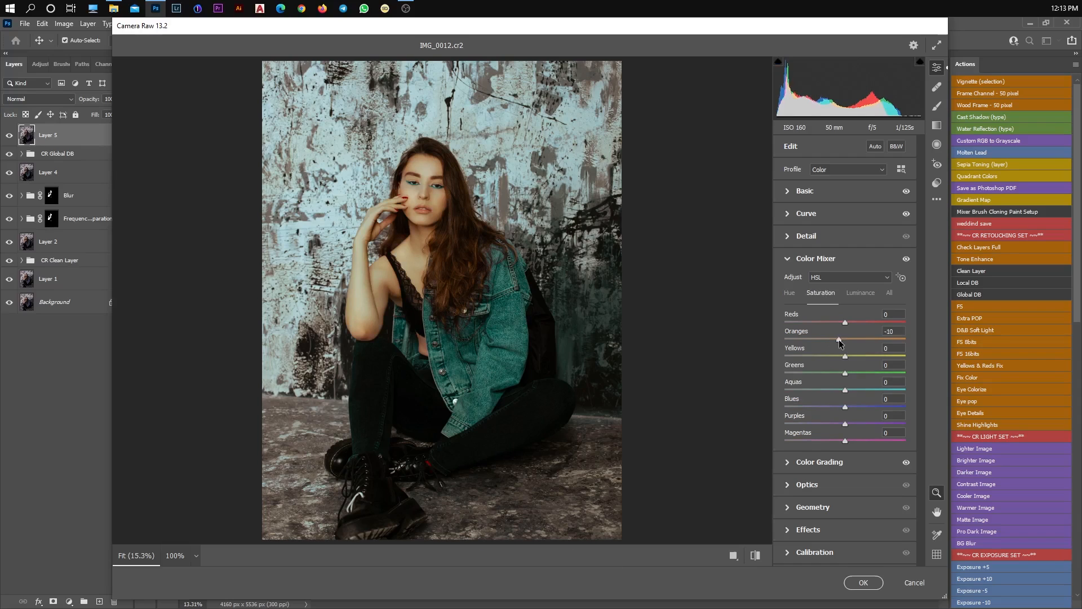
In the Color Mixer, set the saturation of Yellows to +17, Blues to +42, Purples to +18 and Magentas to +27
left_click_drag(861, 354, 854, 351)
mouse_move(868, 404)
left_mouse_down()
mouse_move(883, 423)
mouse_move(783, 412)
mouse_move(856, 406)
left_mouse_up()
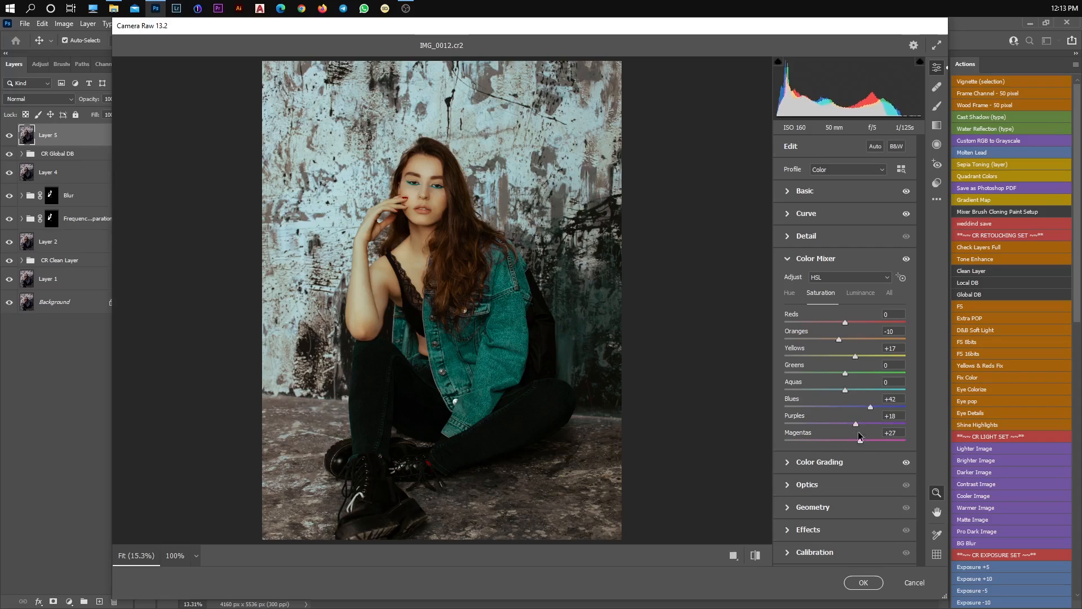
left_click(861, 293)
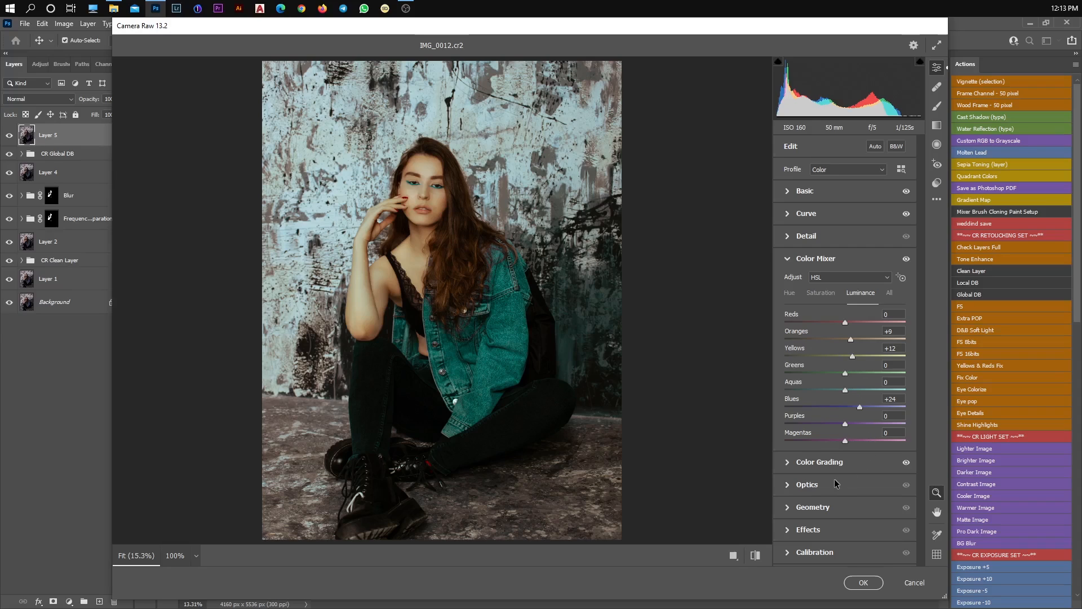
Add an upper-tone control point to the blue channel curve at about input 192
left_click(806, 215)
left_click(868, 232)
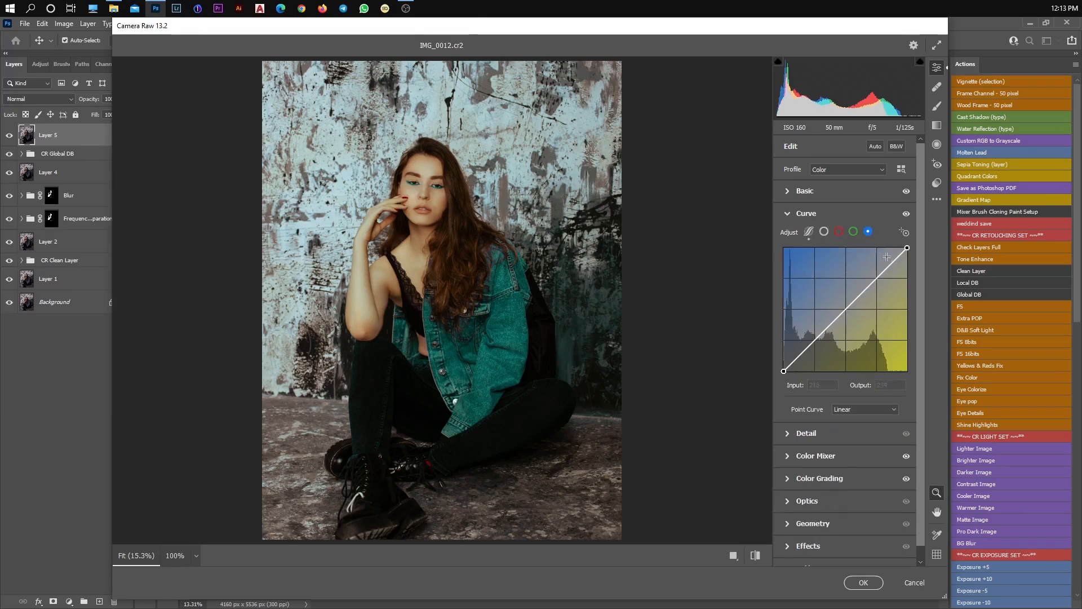
left_click_drag(892, 262, 877, 278)
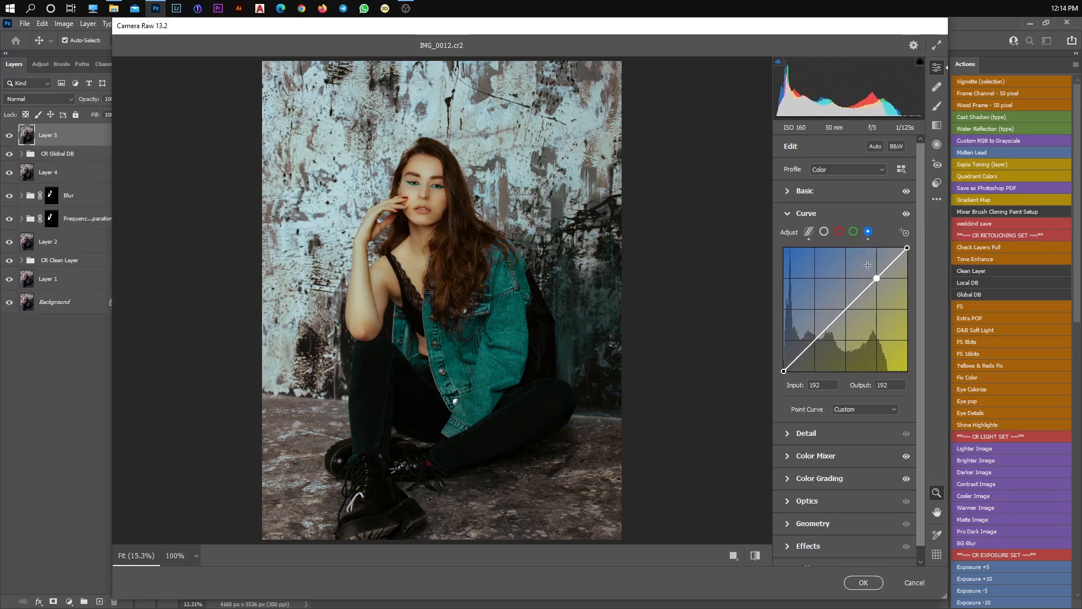
left_click_drag(877, 278, 876, 279)
Lower the upper tones of the green curve to output 187 at input 191, and the red curve to output 185 at input 193
left_click(854, 232)
mouse_move(877, 279)
left_mouse_down()
mouse_move(877, 266)
mouse_move(876, 281)
left_mouse_up()
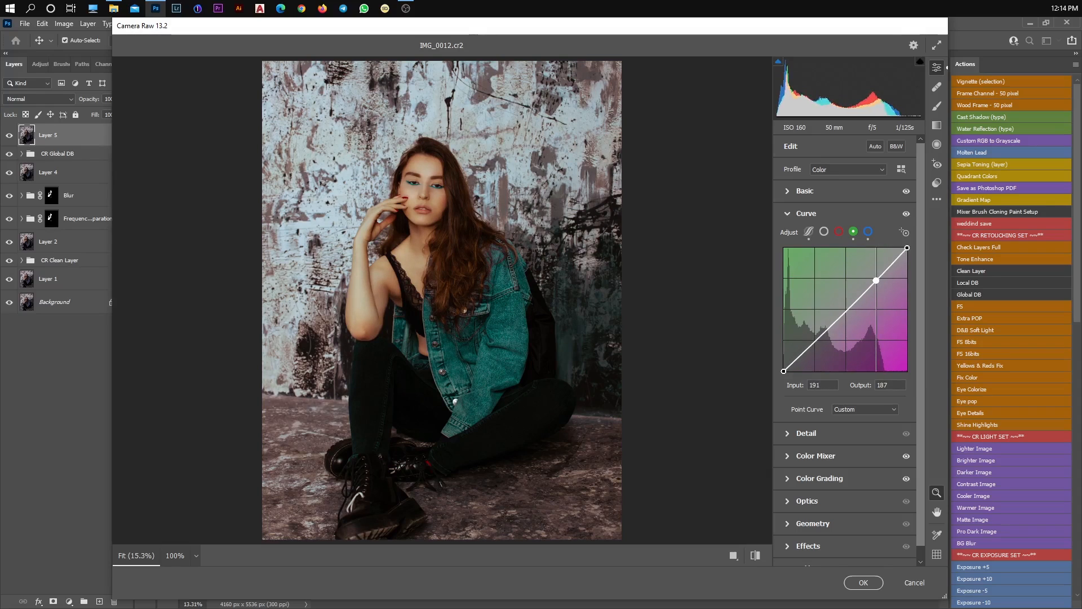
left_click(839, 232)
left_click_drag(876, 279, 878, 281)
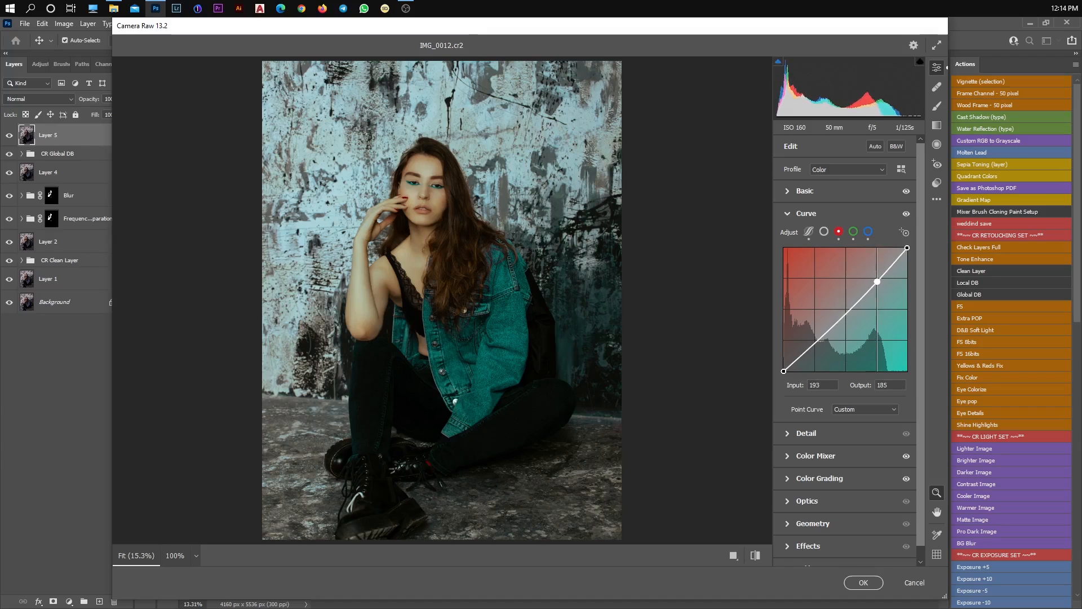
Place a point at input 146, output 148 on the main curve, and set the parametric Lights to -2, Darks to +4 and Shadows to -7
left_click(824, 231)
left_click_drag(879, 280, 843, 311)
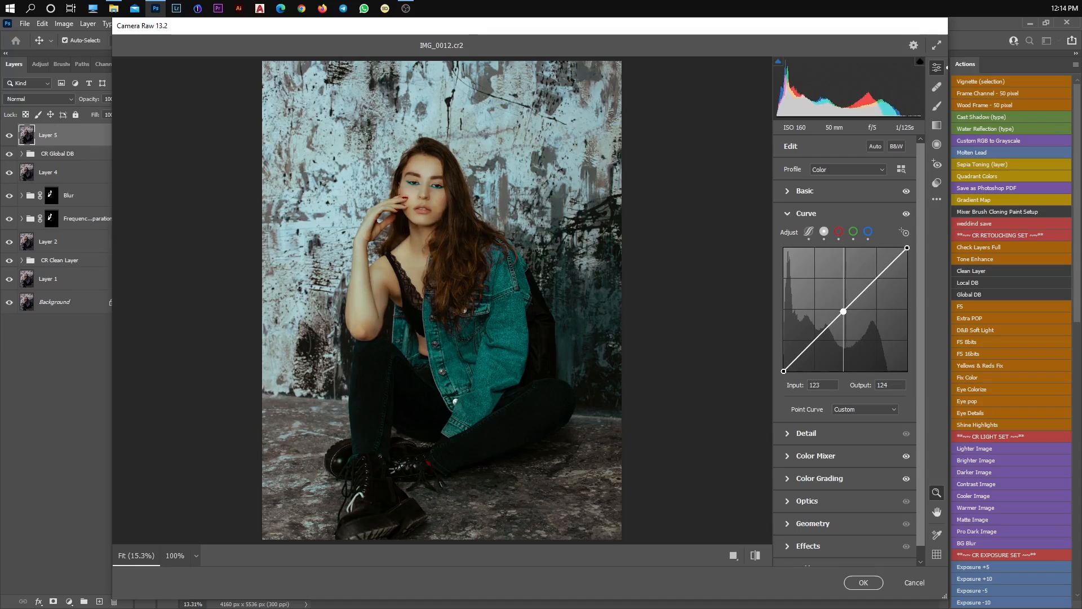
left_click_drag(843, 311, 854, 299)
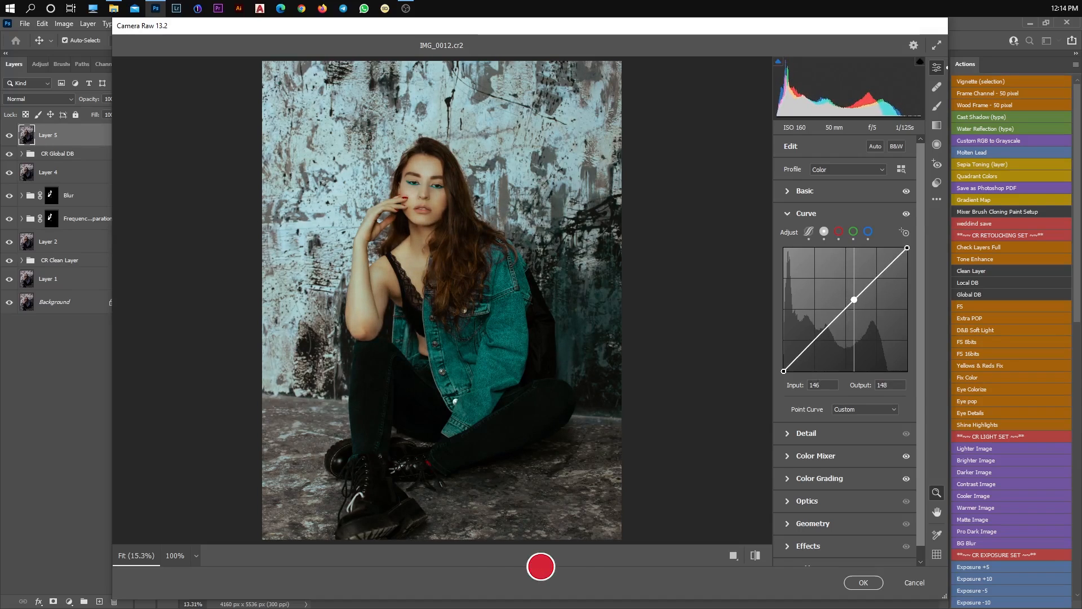
left_click(809, 231)
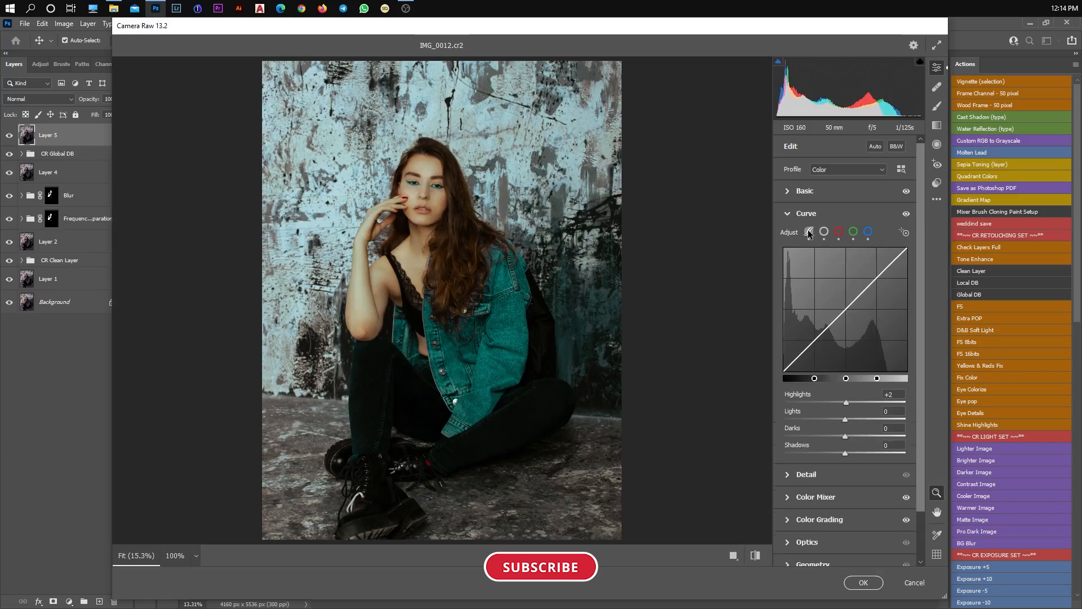
left_click_drag(845, 453, 845, 420)
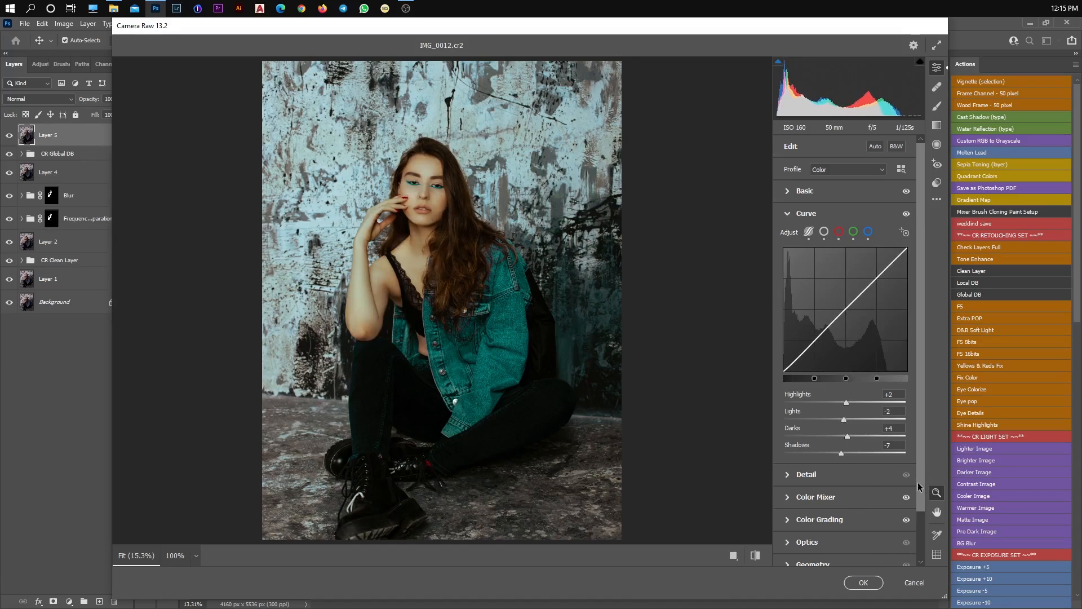
In Calibration, set Red Primary hue to -5 and saturation to +6, Green Primary hue to +6, and Blue Primary hue to -2 and saturation to +6
scroll(916, 536, "down", 2)
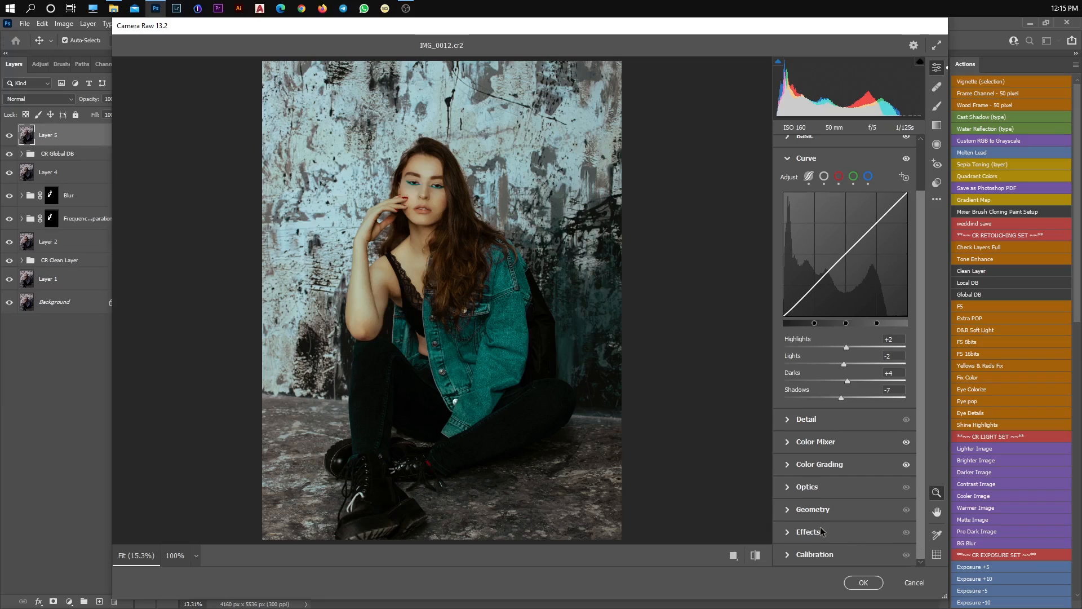
left_click(832, 532)
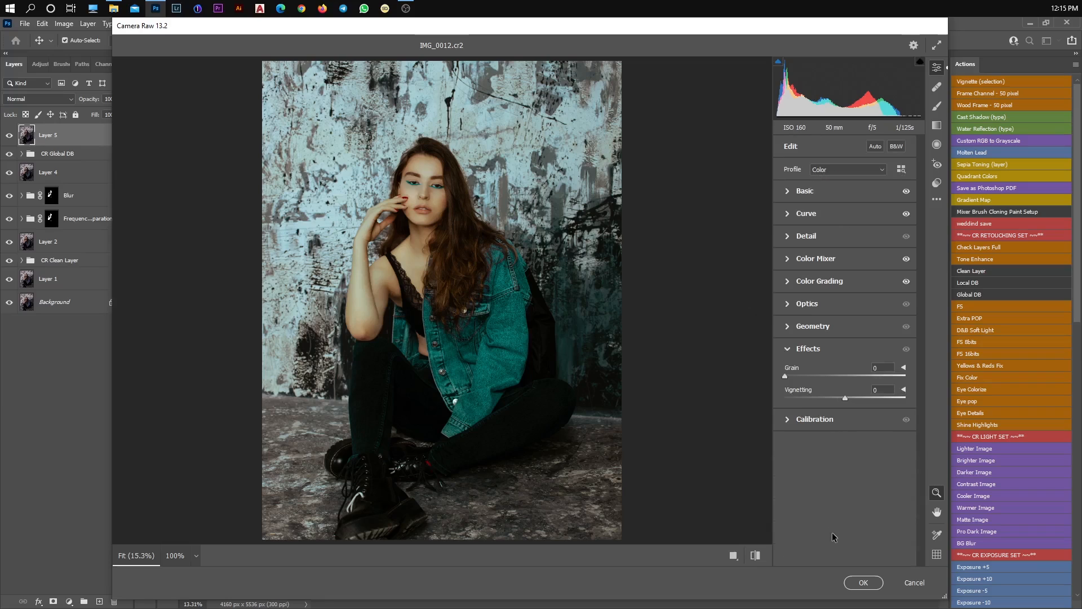
left_click(829, 426)
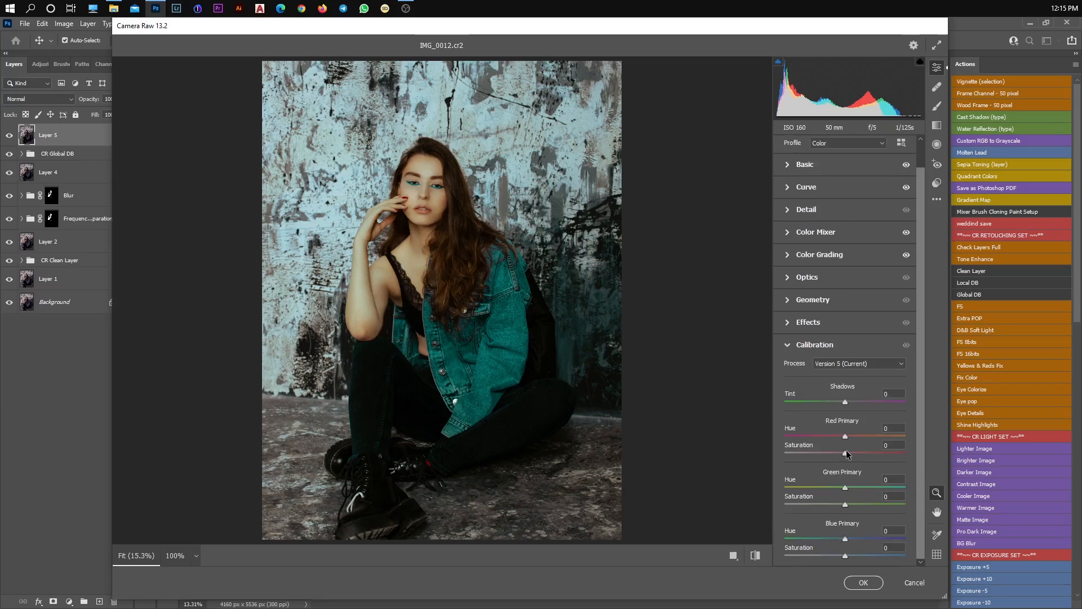
left_click(845, 556)
left_click_drag(845, 558, 846, 530)
left_click_drag(850, 558, 849, 557)
mouse_move(845, 488)
left_mouse_down()
mouse_move(830, 486)
mouse_move(875, 489)
mouse_move(848, 485)
left_mouse_up()
left_click(734, 555)
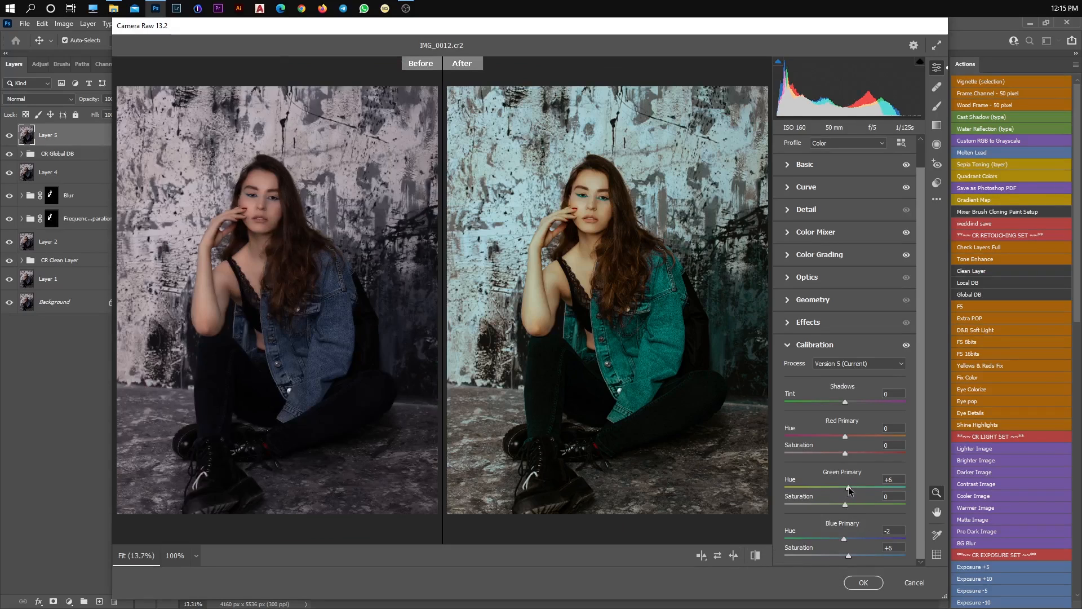
mouse_move(845, 437)
left_mouse_down()
mouse_move(824, 435)
mouse_move(847, 451)
left_mouse_up()
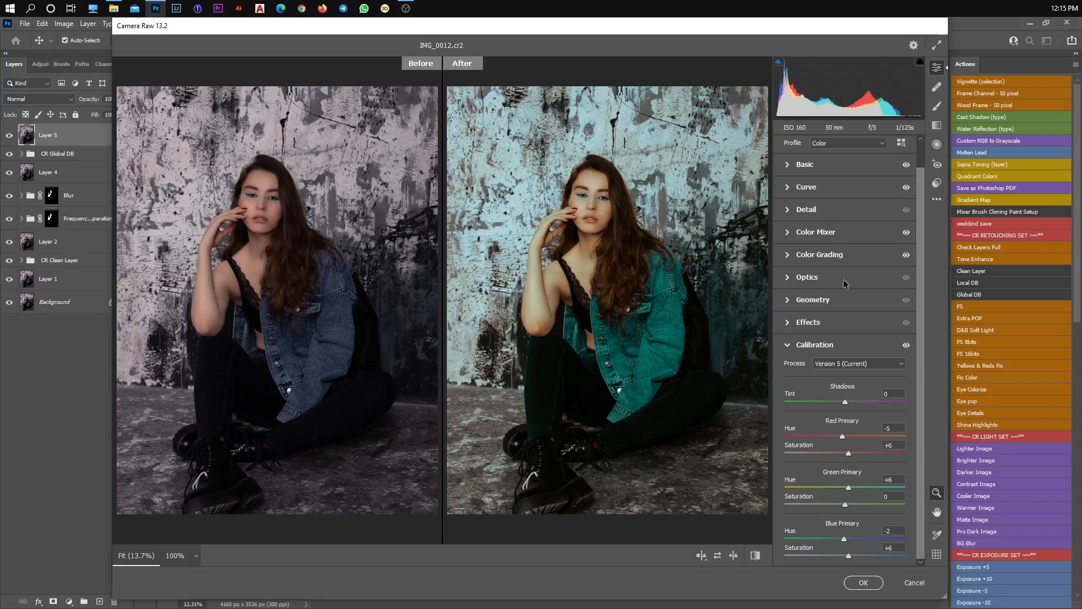
Inspect the face at 100% in the before/after view and apply the Camera Raw adjustments to Layer 5
left_click(581, 202)
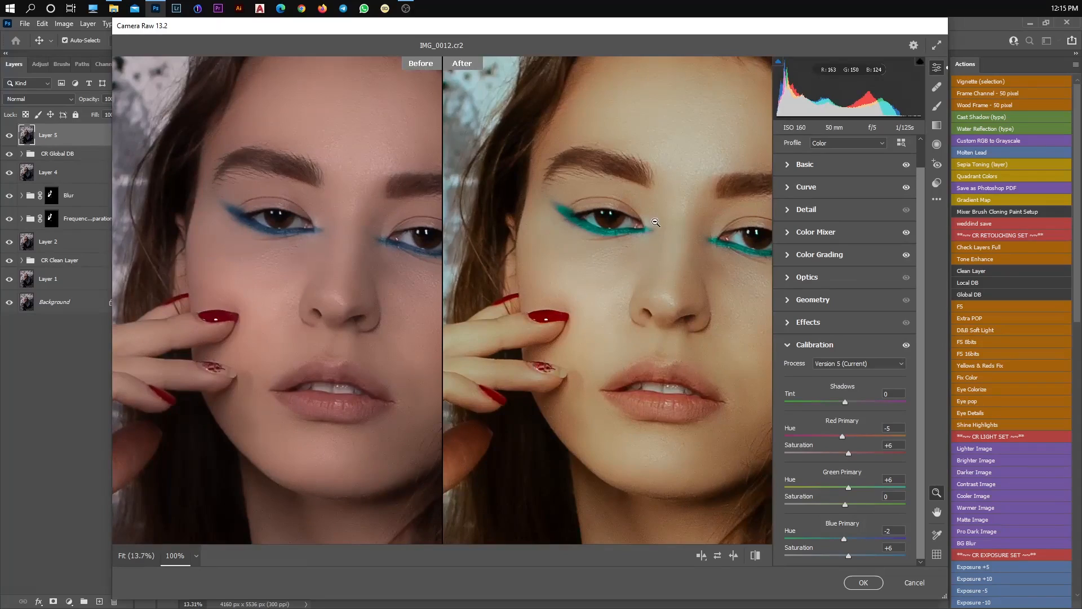
left_click(620, 210)
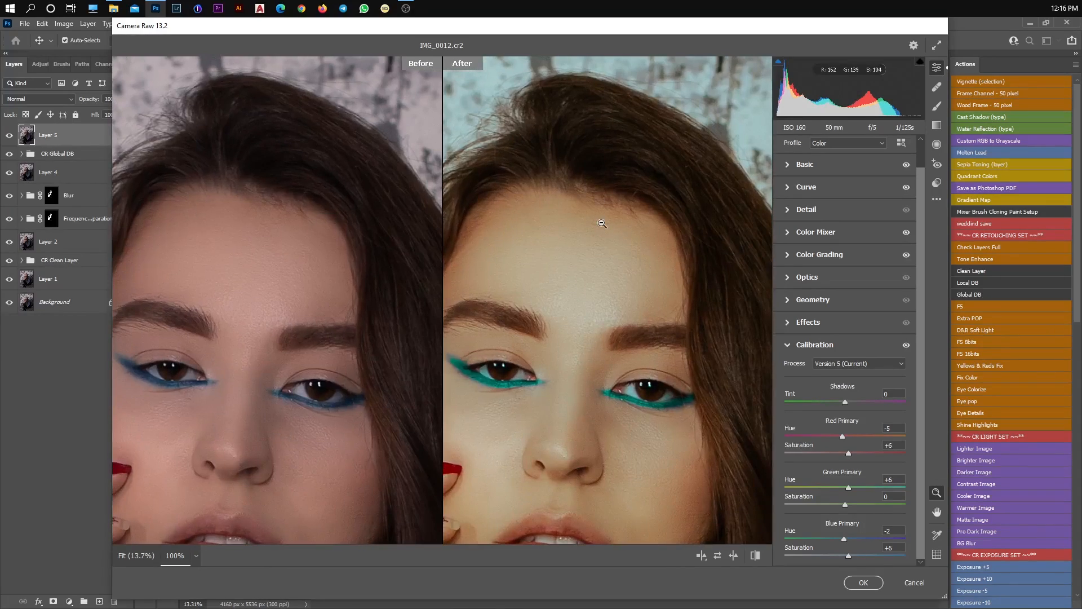
left_click(601, 223)
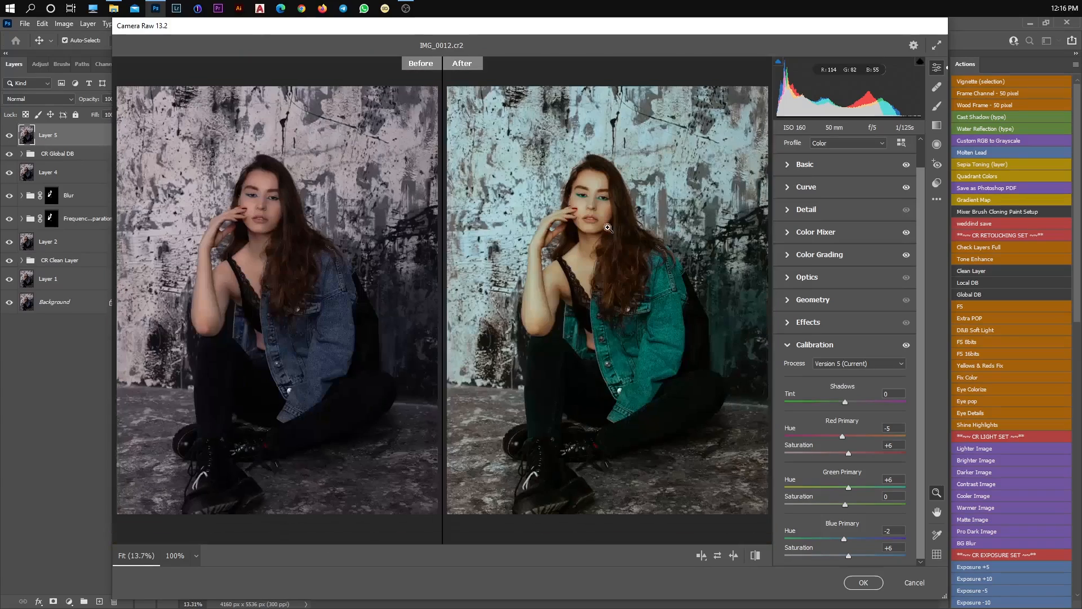
left_click(864, 582)
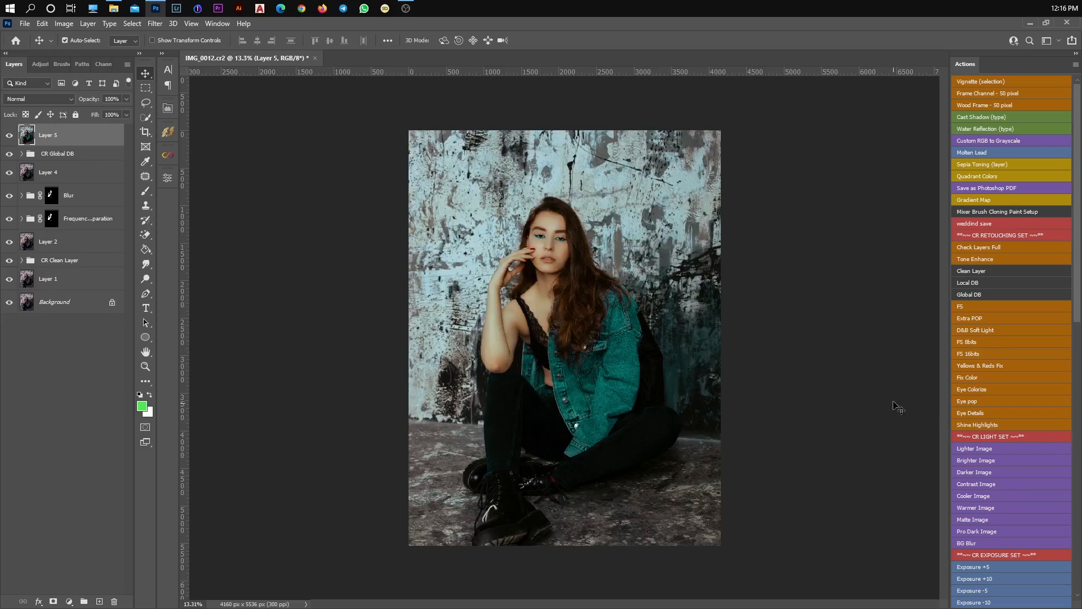
Run the Eye pop action to add its masked Screen-mode layer above Layer 5
left_click(962, 400)
left_click(511, 251)
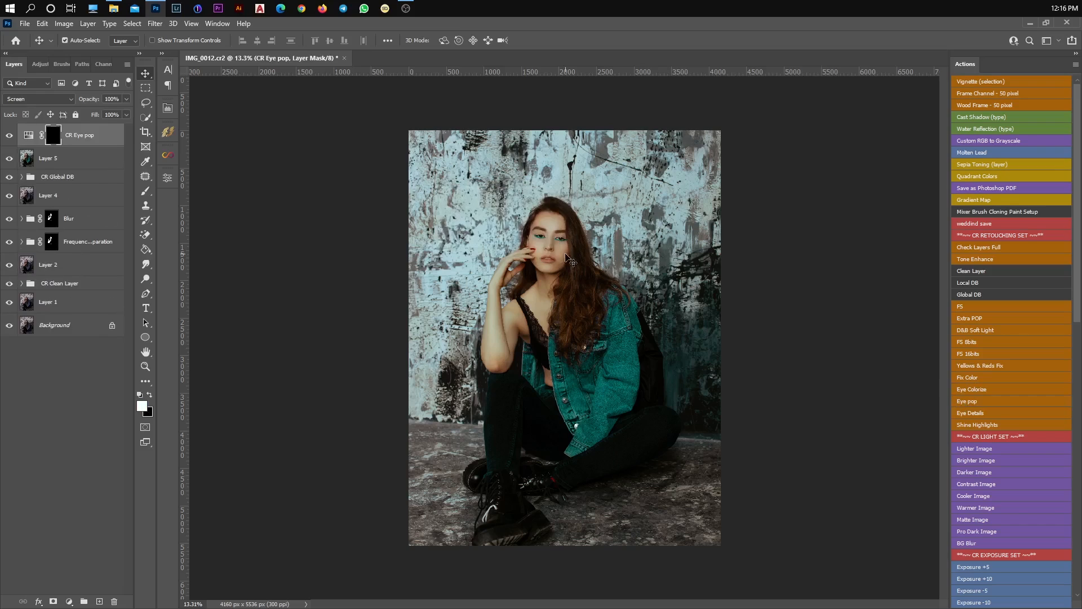
scroll(561, 259, "up", 5)
scroll(553, 234, "up", 5)
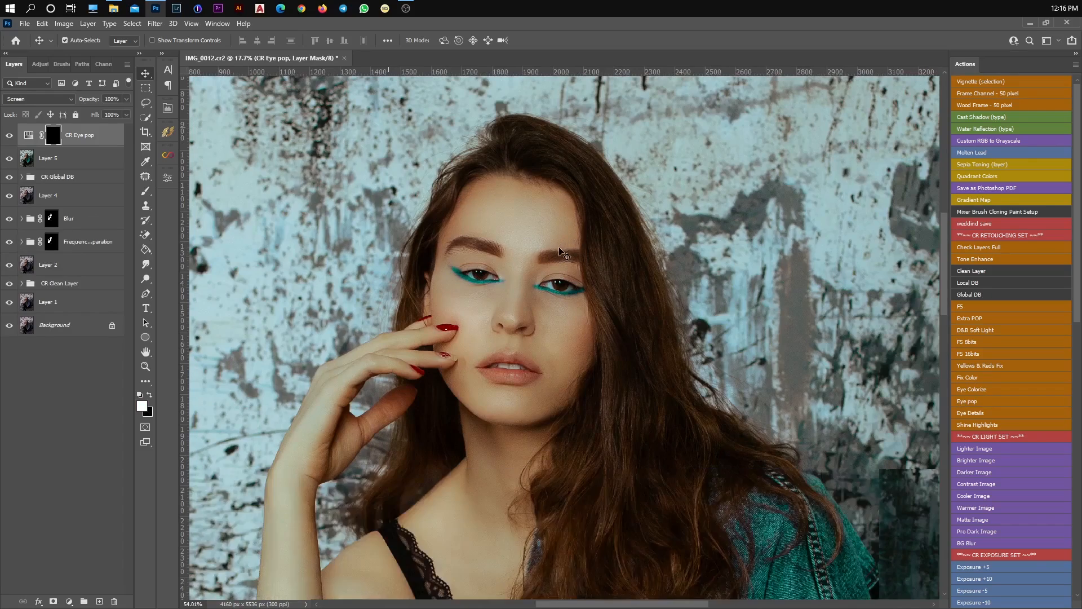
scroll(560, 249, "up", 8)
Set up a small brush of size 19 with 84% flow and 100% opacity for painting on the eye layer mask
key("b")
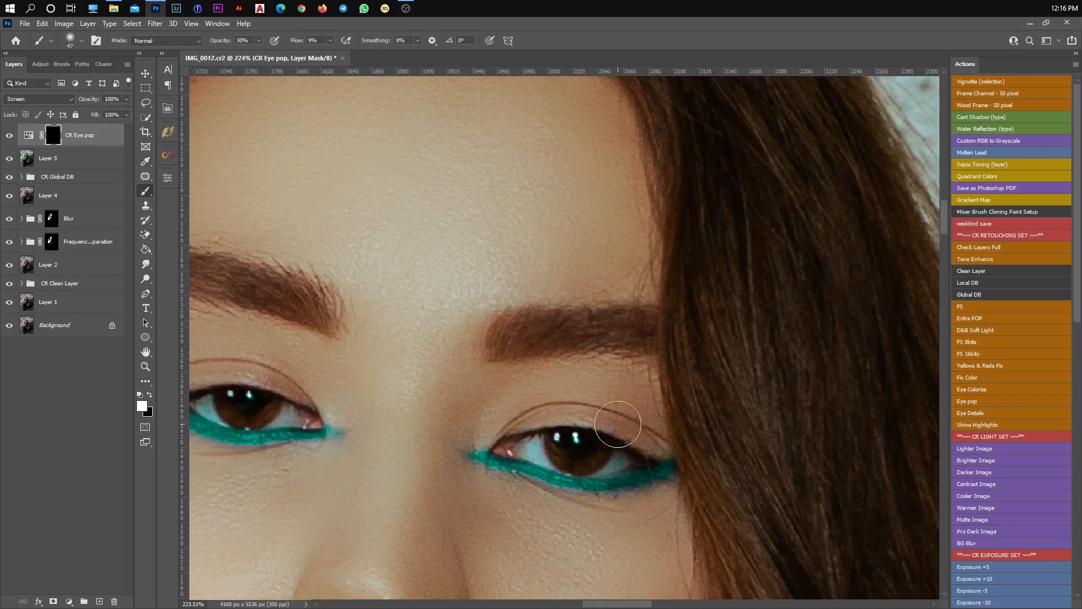
scroll(619, 430, "down", 3)
left_click_drag(601, 427, 586, 425)
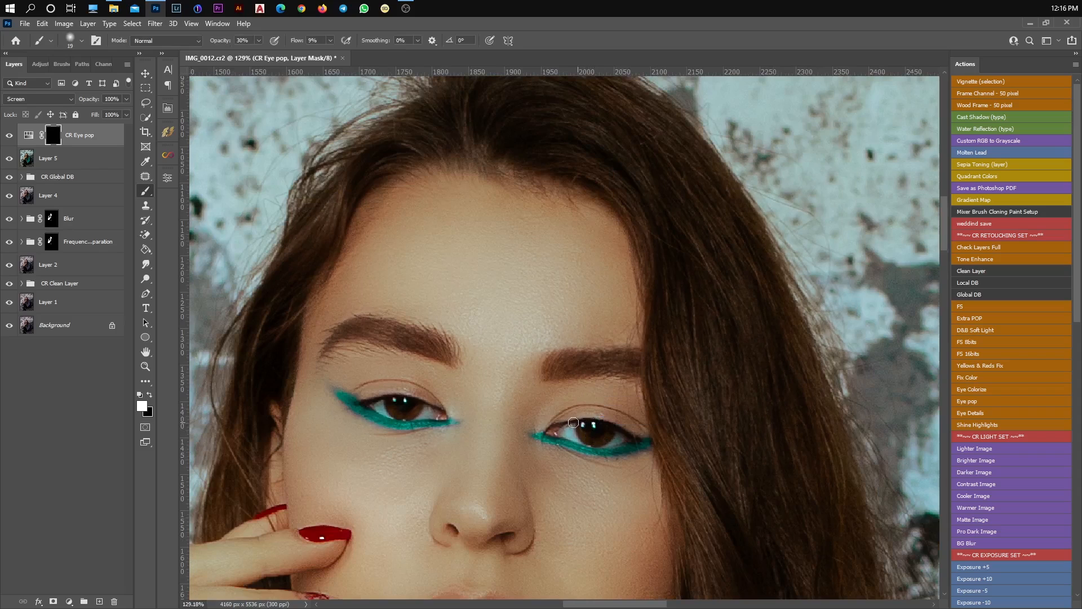
left_click(331, 40)
left_click(370, 52)
left_click(259, 39)
left_click_drag(259, 53, 369, 63)
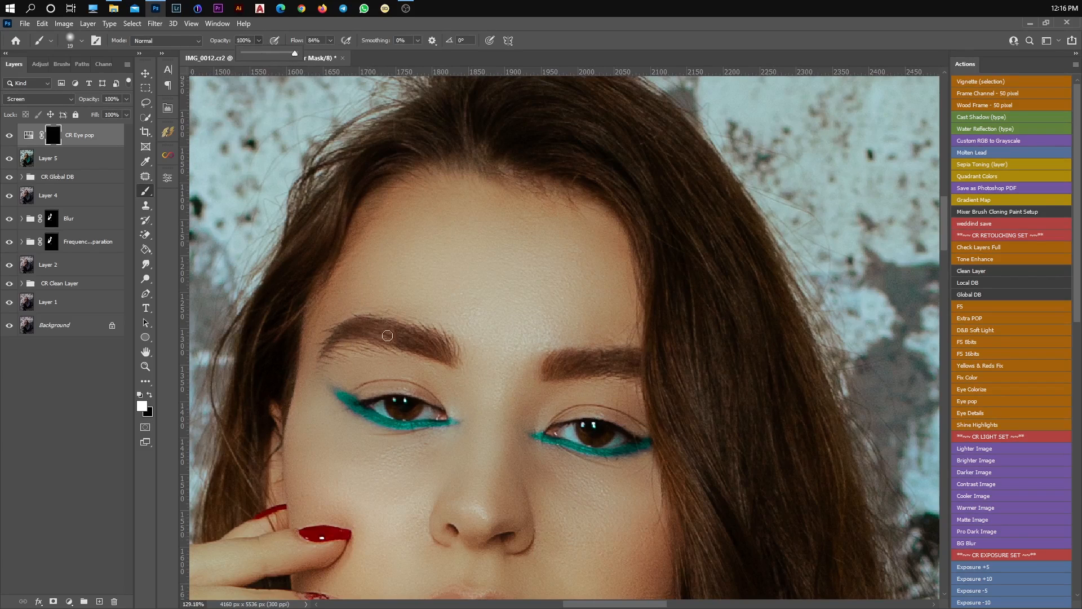
Paint white over both irises on the CR Eye pop layer mask to brighten the eyes, and check the whole portrait
left_click(590, 433)
mouse_move(588, 432)
left_mouse_down()
mouse_move(608, 434)
mouse_move(580, 429)
left_mouse_up()
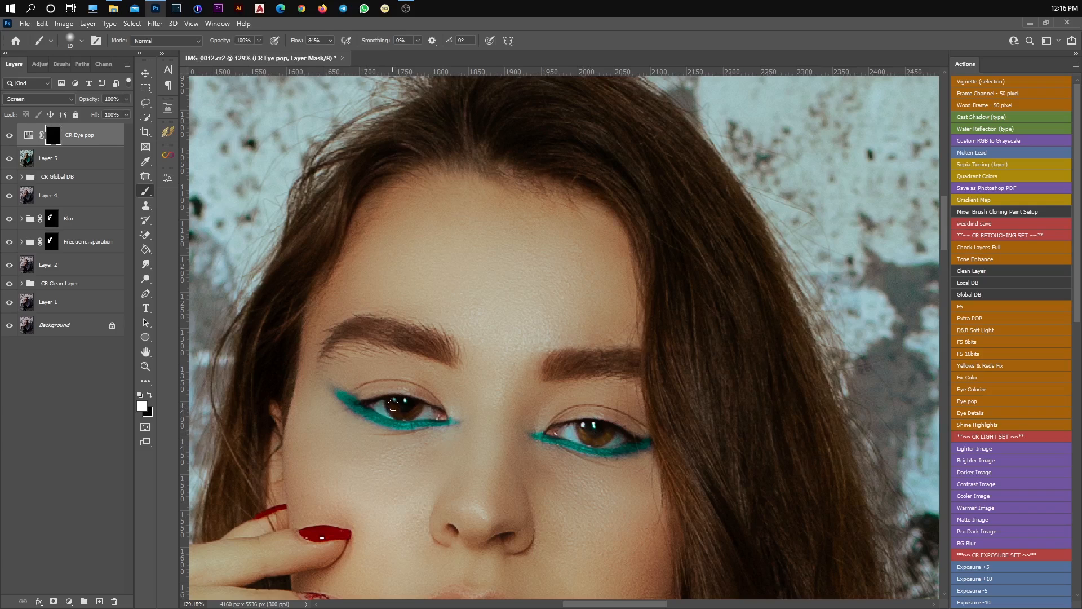
mouse_move(394, 407)
left_mouse_down()
mouse_move(416, 410)
mouse_move(391, 401)
left_mouse_up()
scroll(725, 323, "down", 5)
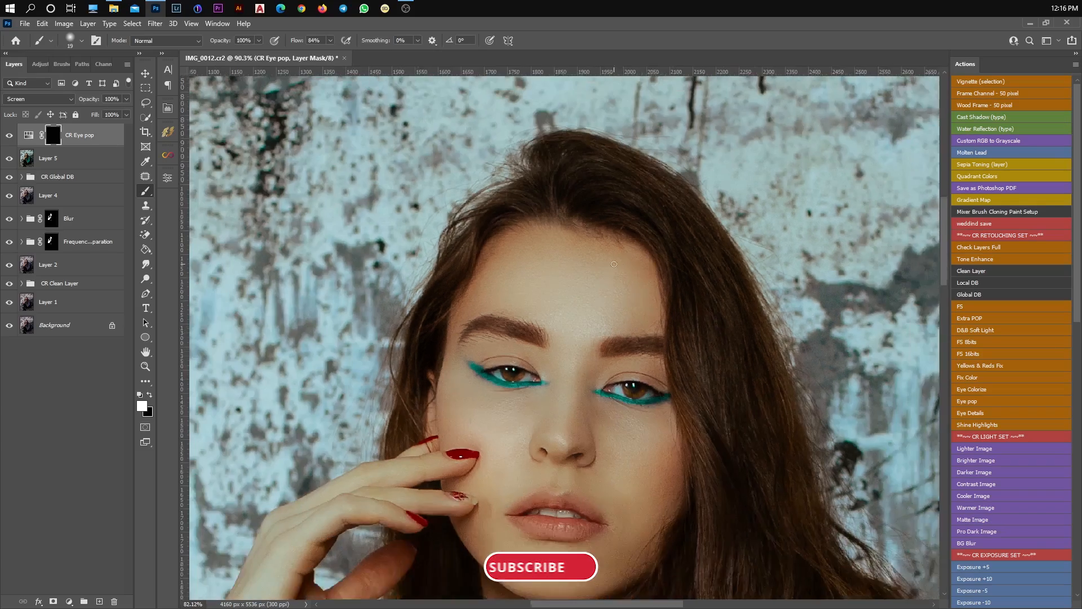
scroll(629, 271, "down", 5)
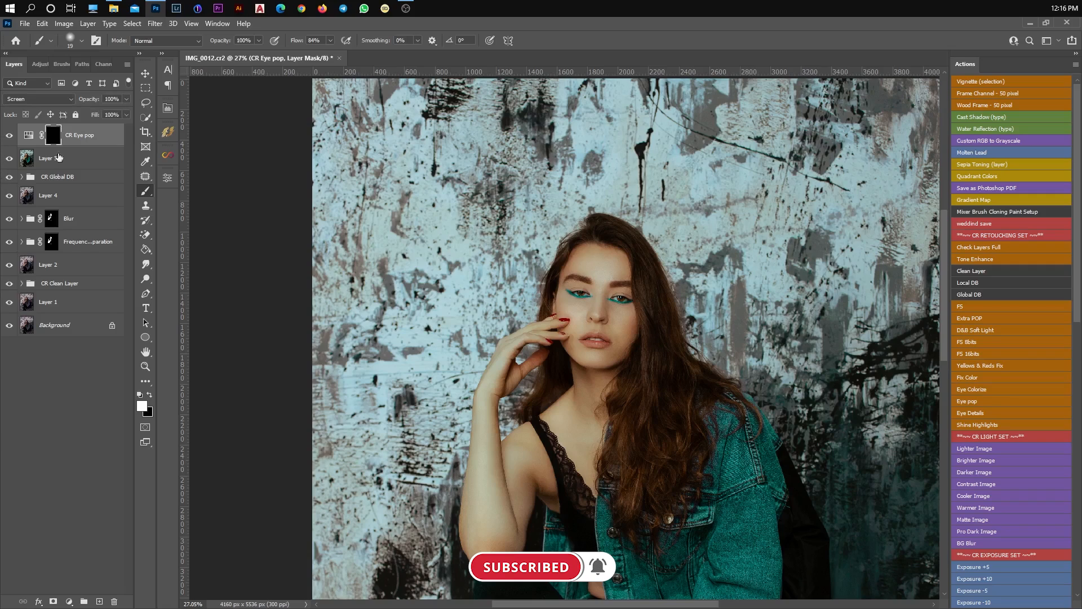
scroll(584, 290, "down", 2)
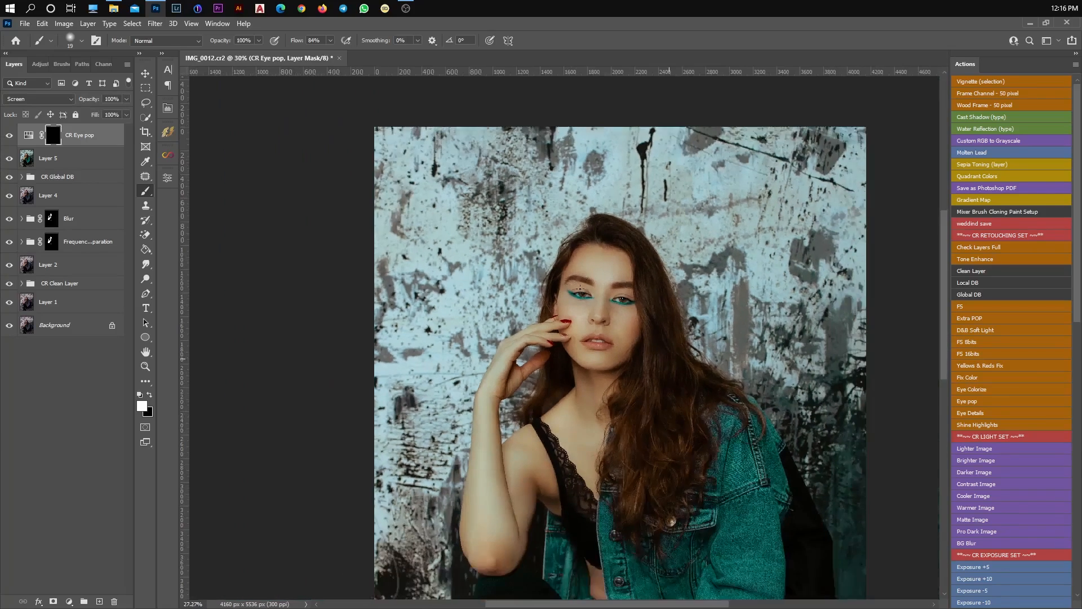
scroll(580, 290, "down", 1)
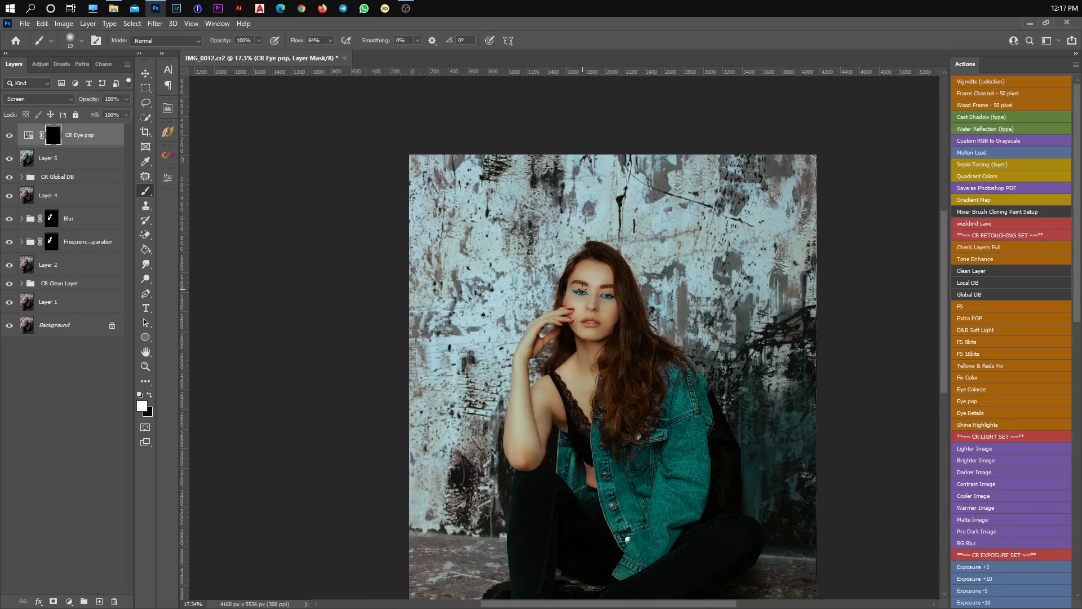
scroll(582, 290, "down", 1)
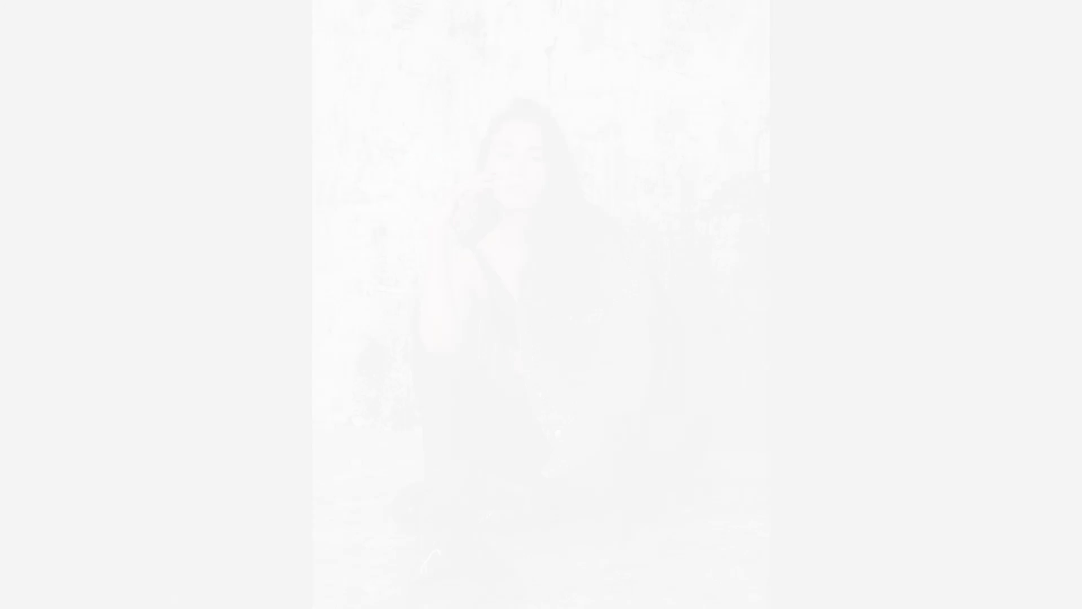